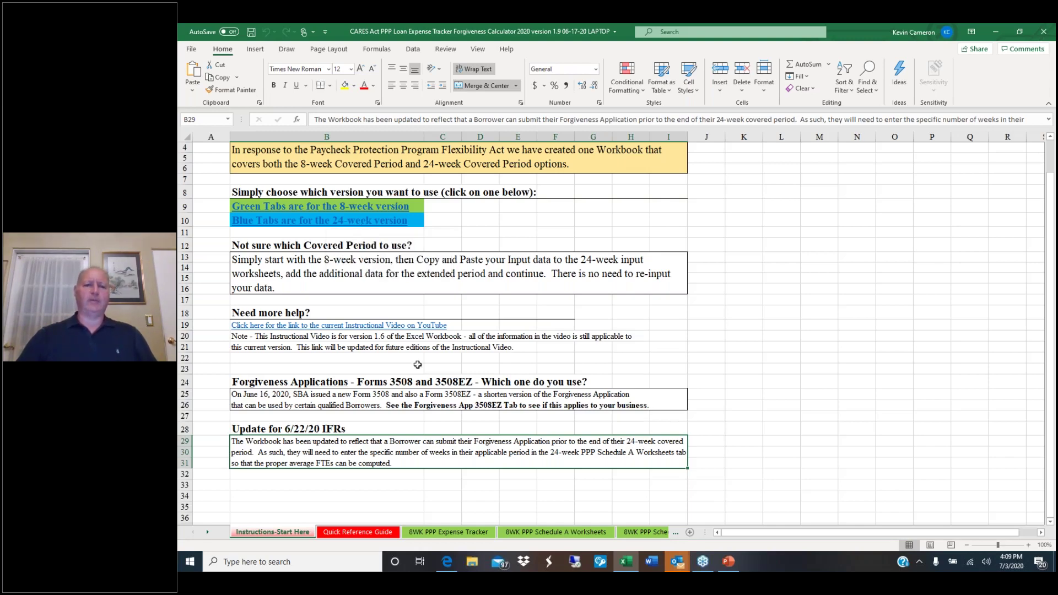
Step: Open the 8WK PPP Expense Tracker sheet and read the tips on the Gross Payroll and Health Insurance columns
{"action": "left_click", "coordinate": [478, 533]}
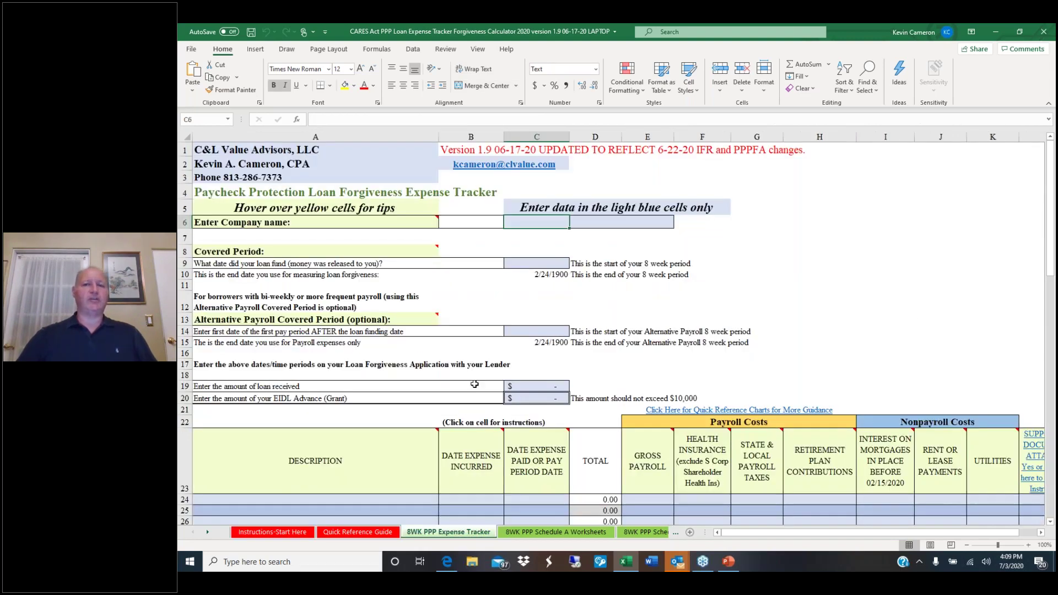
{"action": "scroll", "coordinate": [475, 384], "scroll_direction": "down", "scroll_amount": 2}
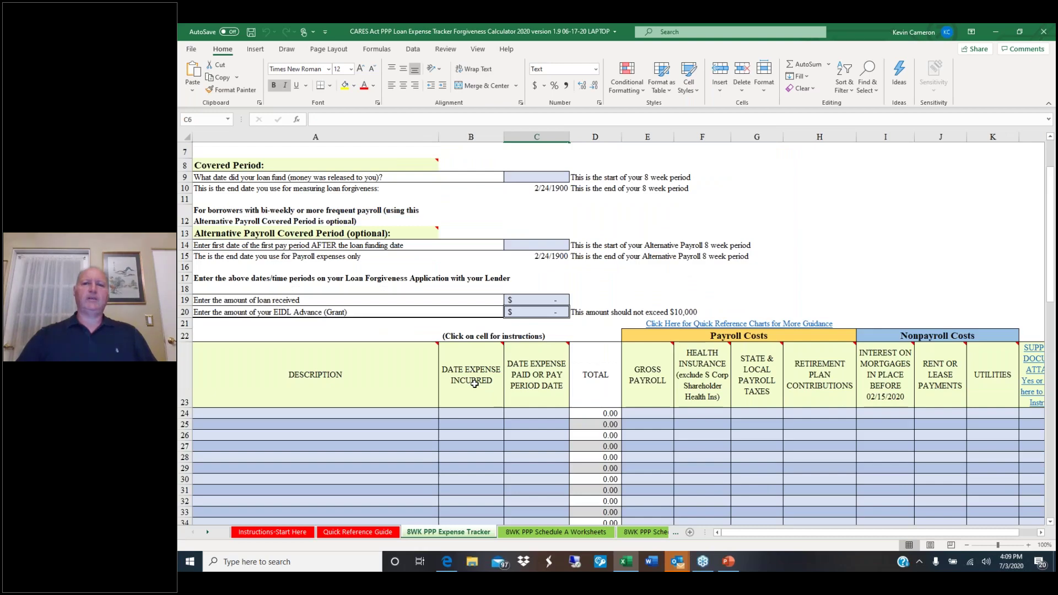
{"action": "scroll", "coordinate": [473, 384], "scroll_direction": "up", "scroll_amount": 2}
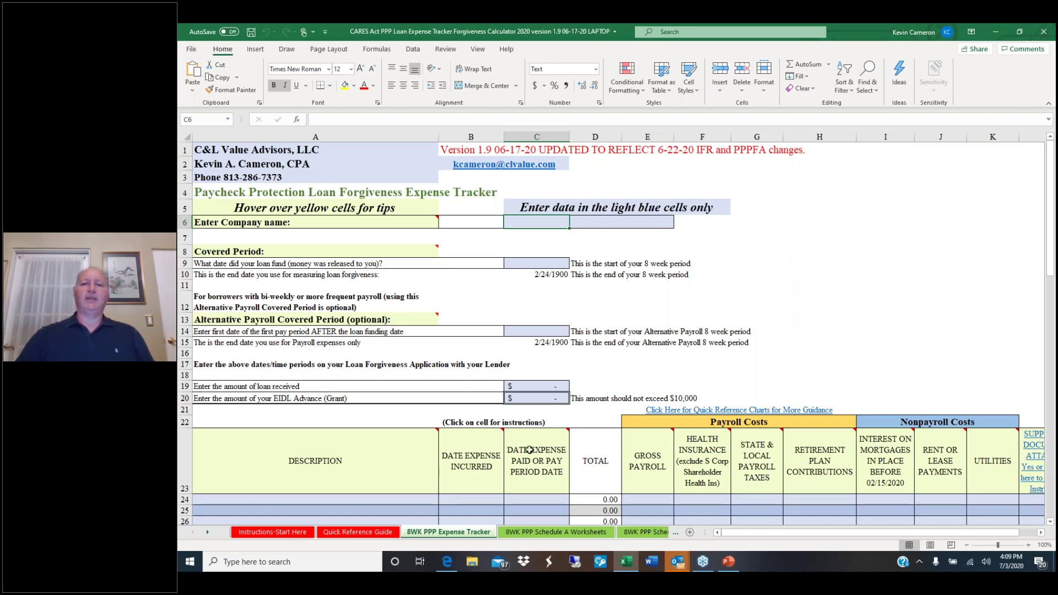
{"action": "mouse_move", "coordinate": [701, 472]}
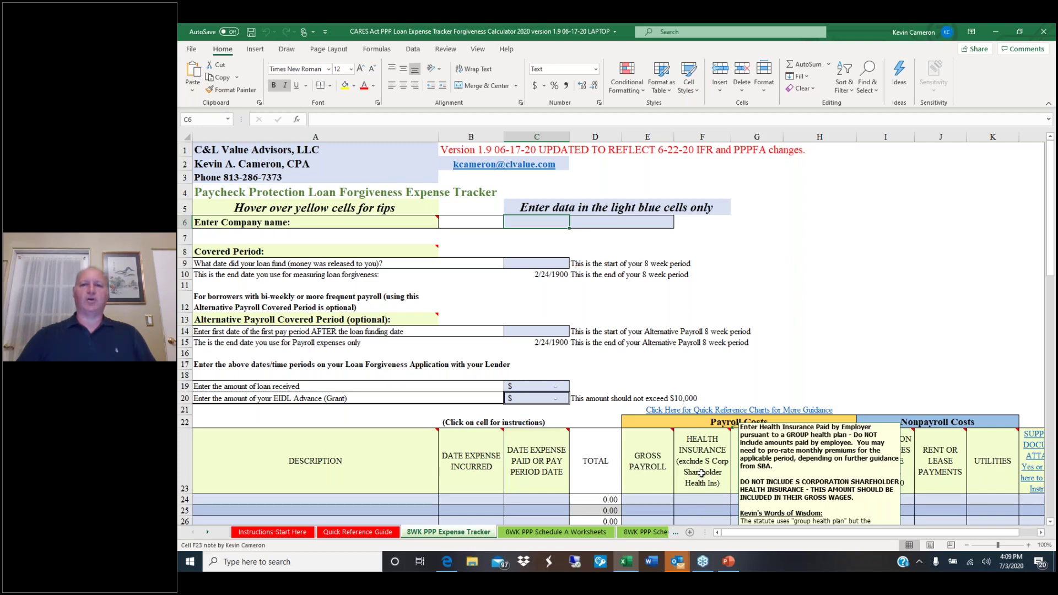
{"action": "mouse_move", "coordinate": [651, 471]}
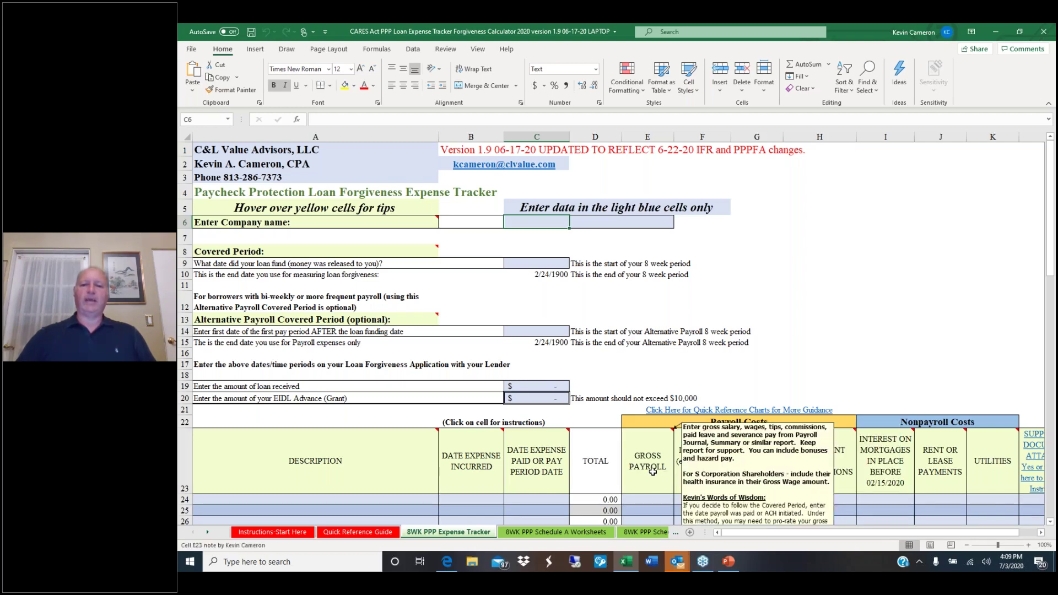
{"action": "scroll", "coordinate": [652, 471], "scroll_direction": "down", "scroll_amount": 2}
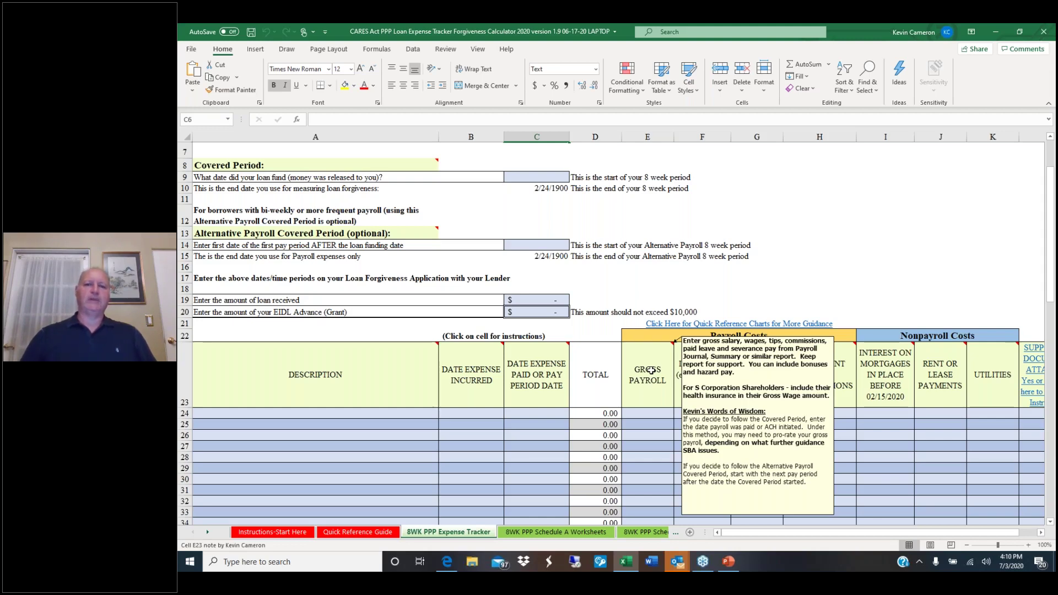
{"action": "mouse_move", "coordinate": [691, 373]}
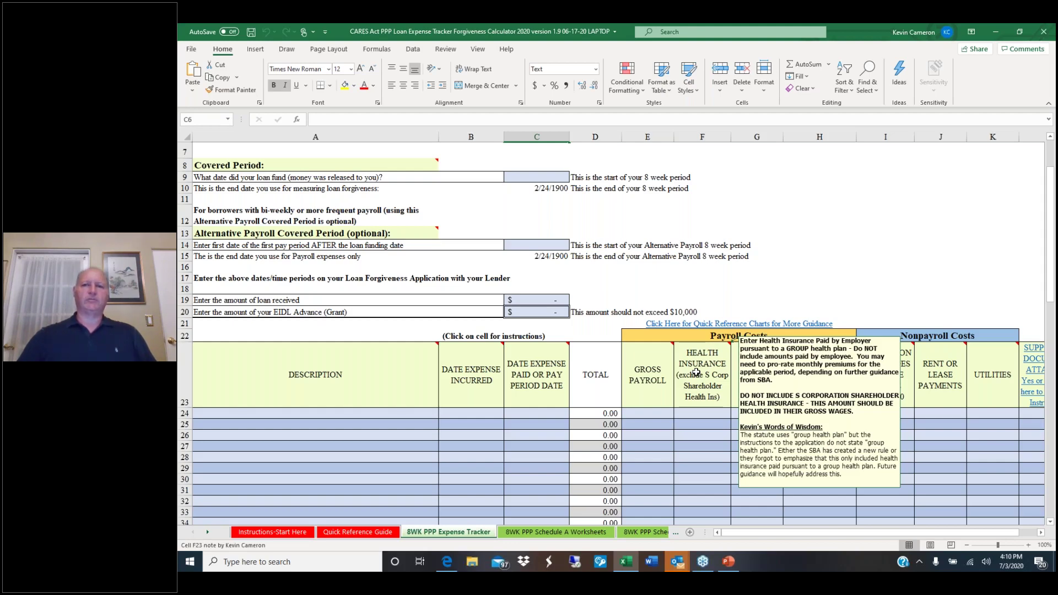
Step: Open the Quick Reference Guide and examine its health care and pension contributions table by borrower category, especially the S Corporations column
{"action": "left_click", "coordinate": [368, 533]}
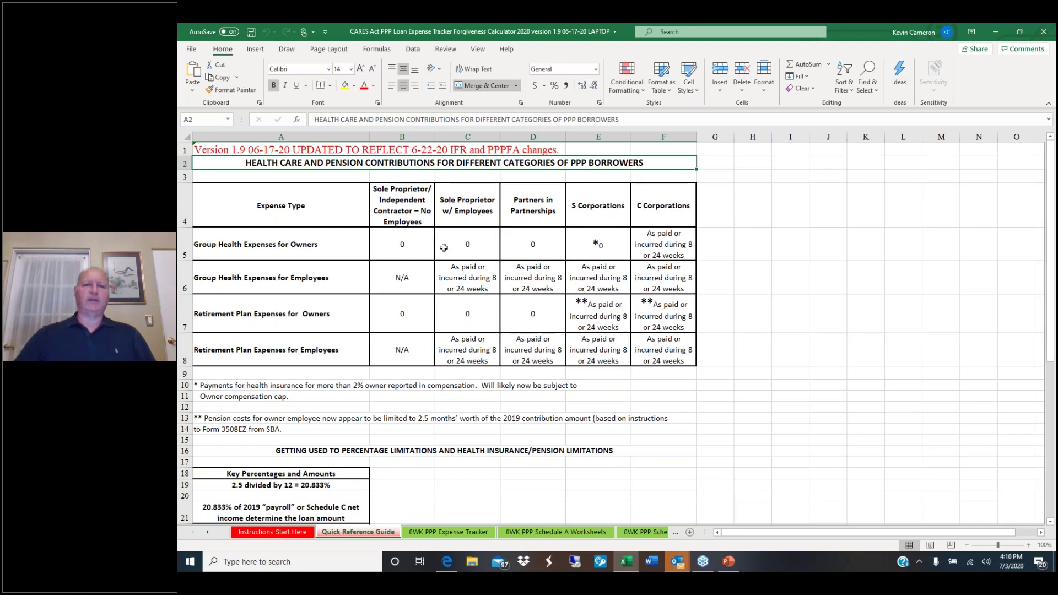
{"action": "left_click", "coordinate": [400, 202]}
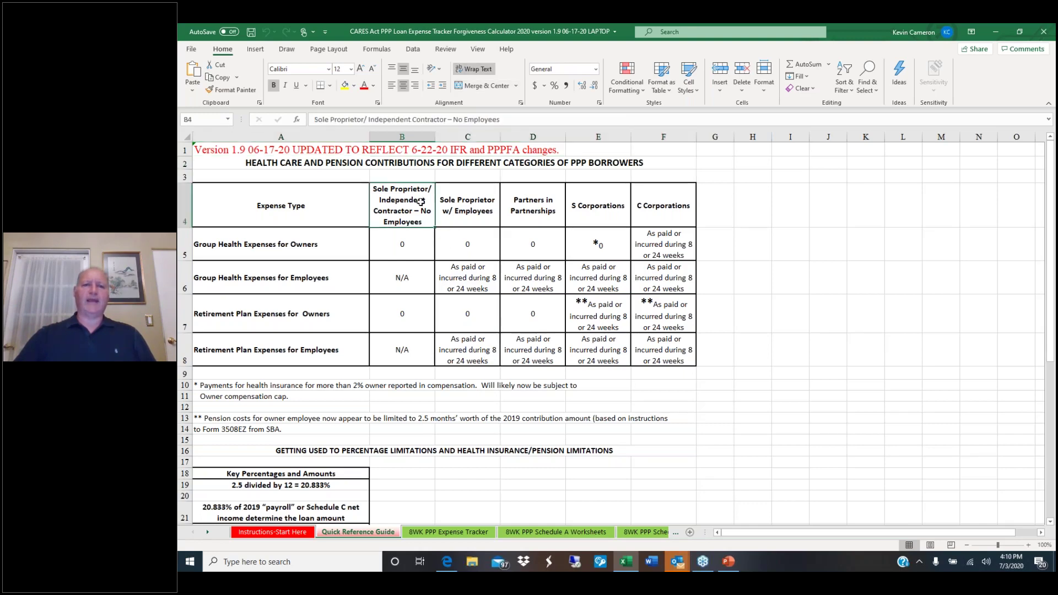
{"action": "left_click", "coordinate": [463, 208]}
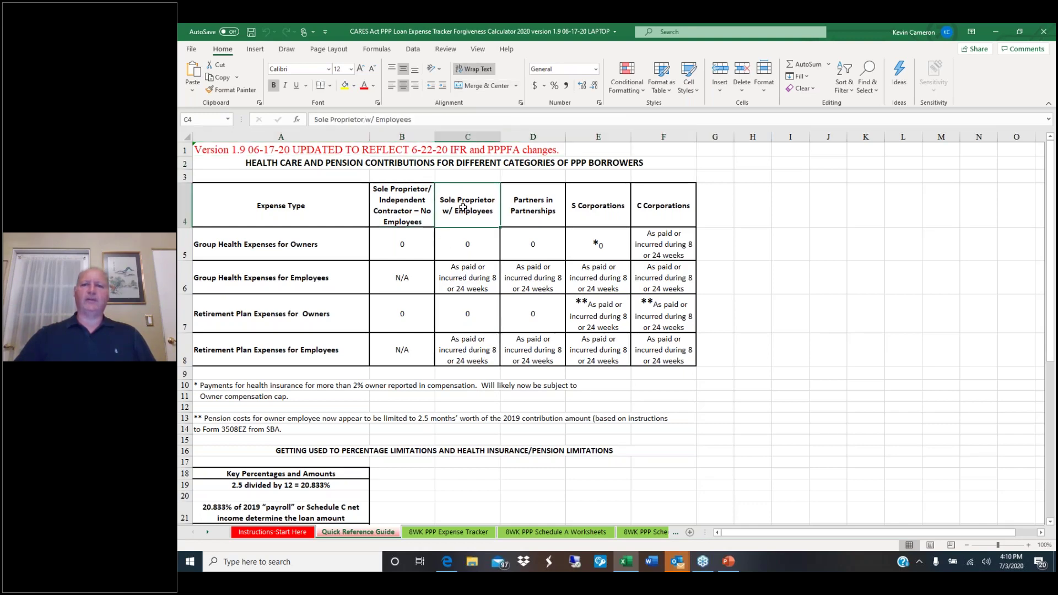
{"action": "left_click", "coordinate": [604, 207]}
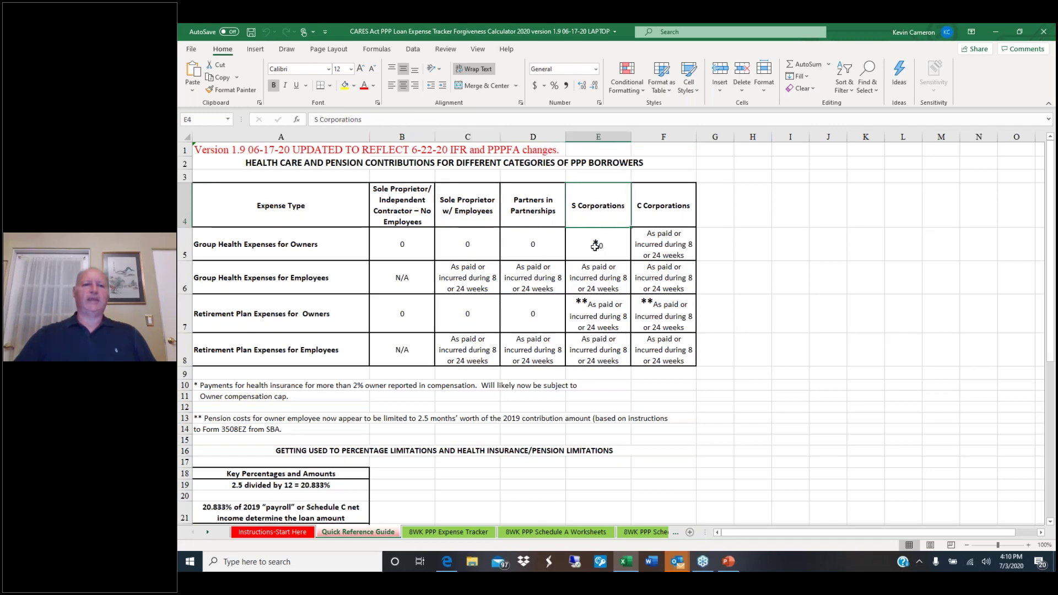
{"action": "left_click", "coordinate": [595, 245]}
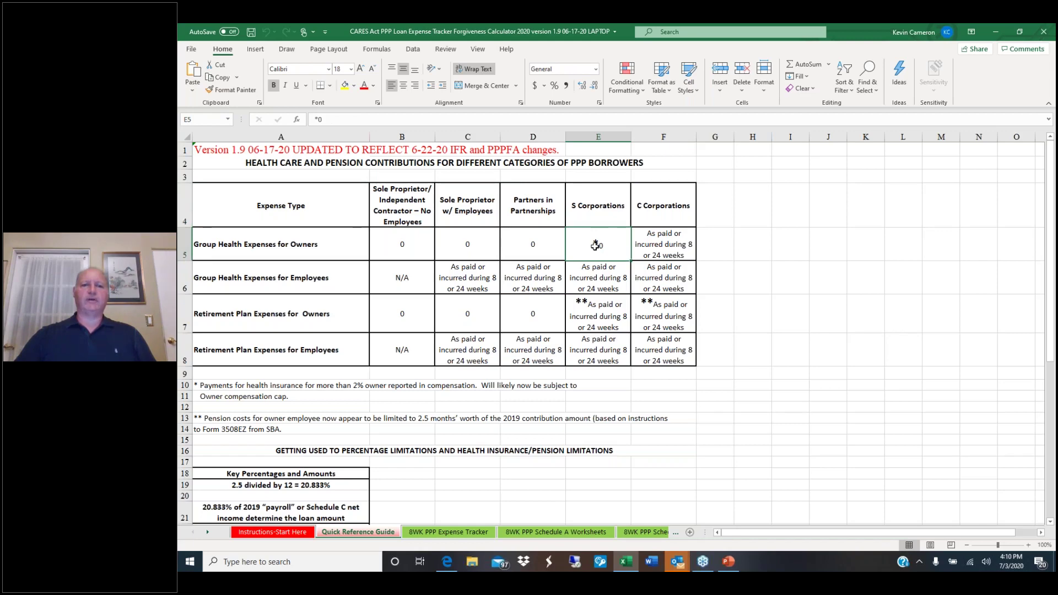
{"action": "left_click", "coordinate": [599, 279]}
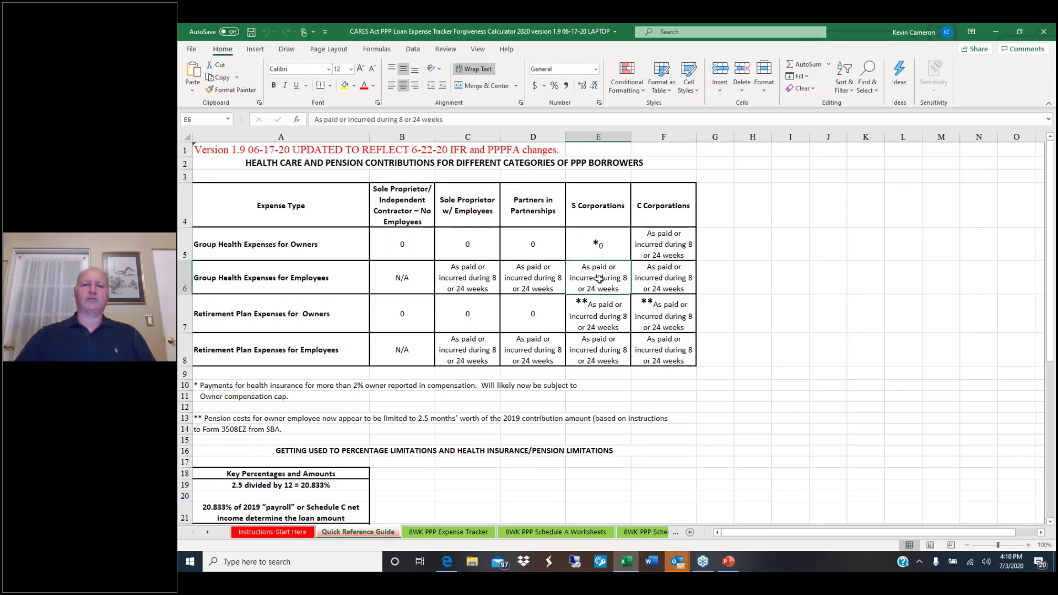
{"action": "left_click", "coordinate": [604, 321]}
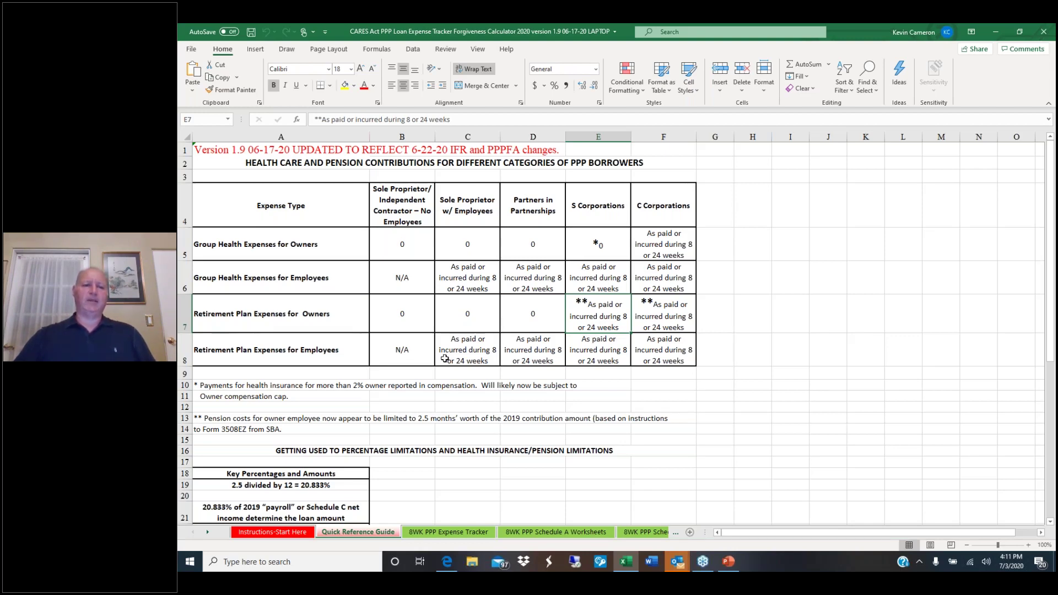
Step: Review the guide's percentage limitations and compare the 24-week maximums for independent contractors and non-owner employees
{"action": "scroll", "coordinate": [446, 352], "scroll_direction": "down", "scroll_amount": 6}
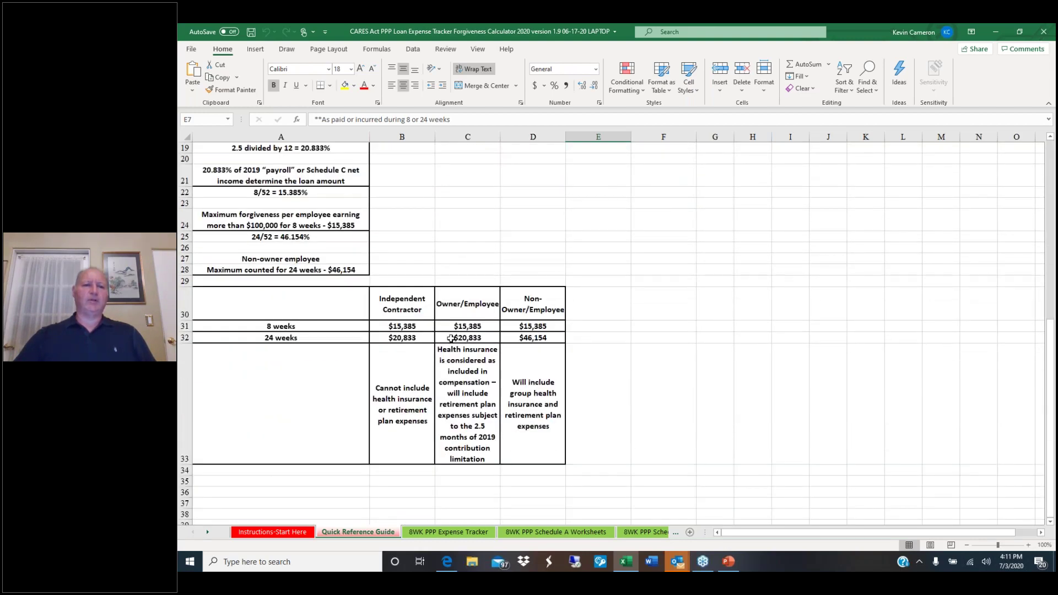
{"action": "scroll", "coordinate": [439, 263], "scroll_direction": "up", "scroll_amount": 1}
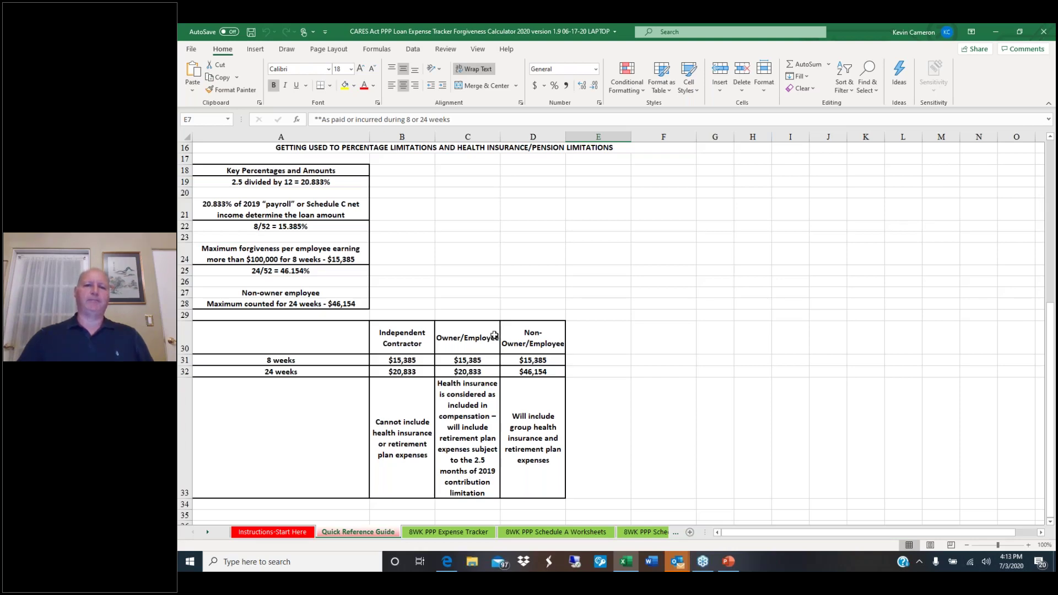
{"action": "left_click", "coordinate": [407, 373]}
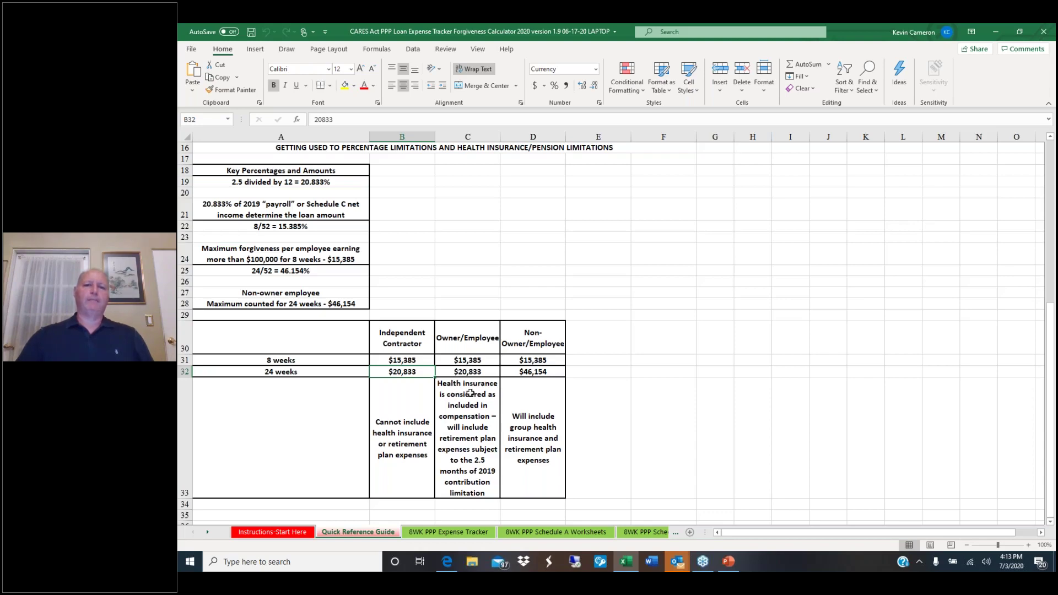
{"action": "left_click", "coordinate": [518, 373]}
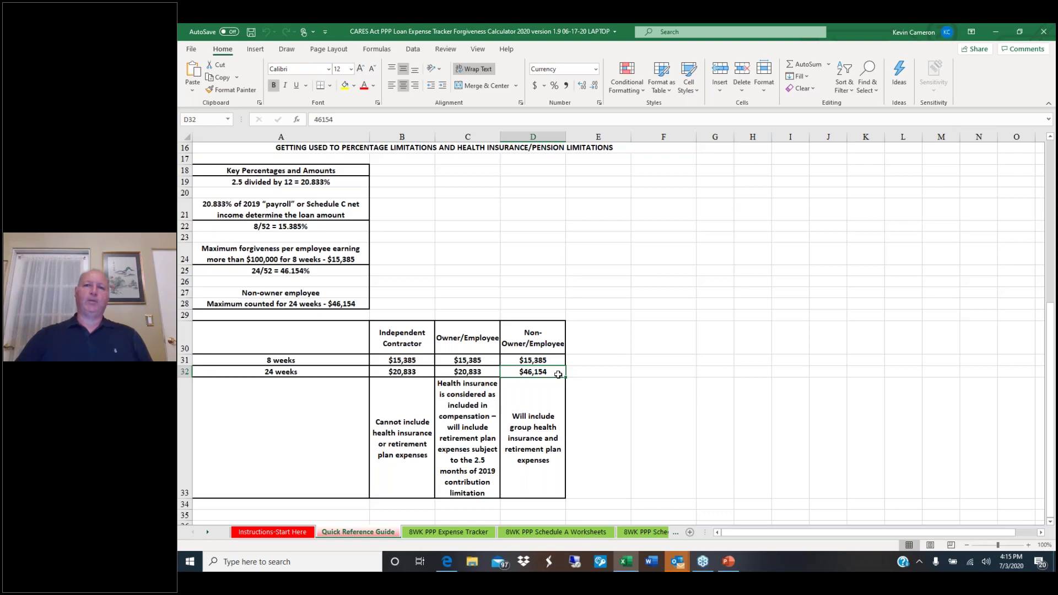
Step: Return to the Instructions-Start Here sheet and go to the 24-week version's PPP Schedule A Worksheets
{"action": "left_click", "coordinate": [648, 532]}
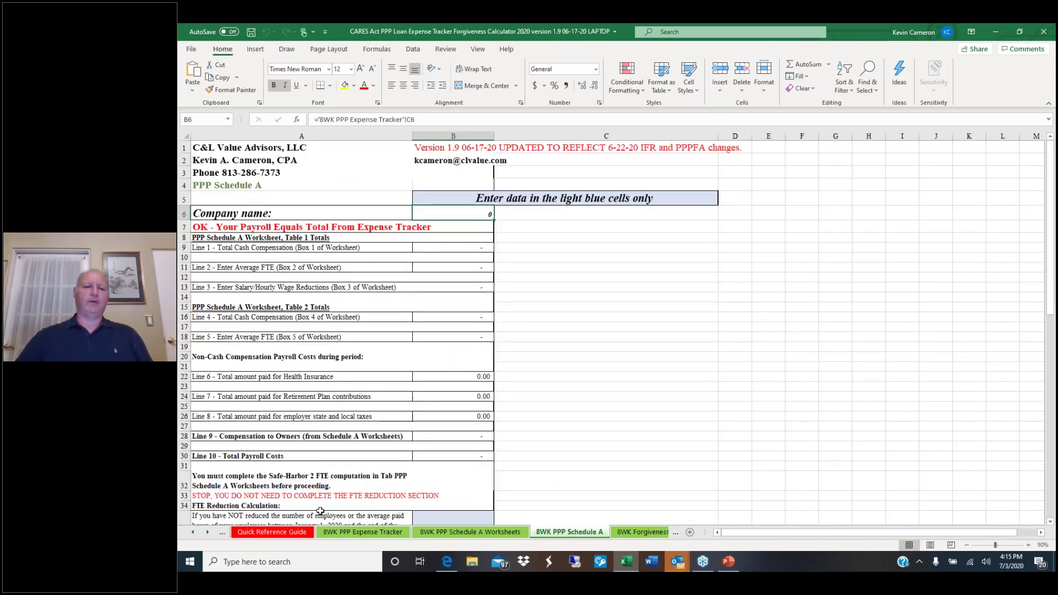
{"action": "left_click", "coordinate": [194, 533]}
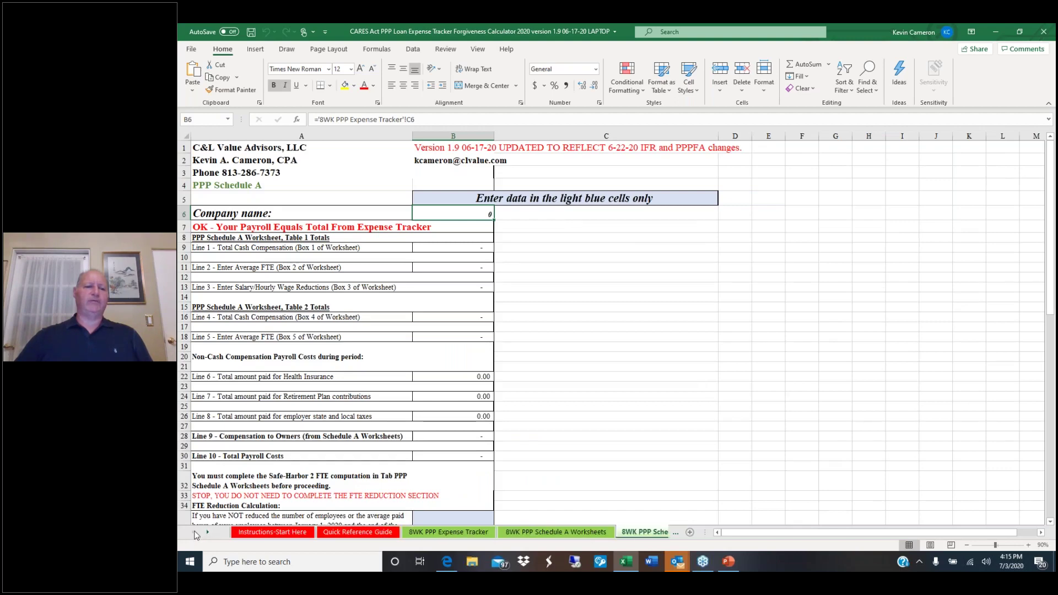
{"action": "left_click", "coordinate": [245, 533]}
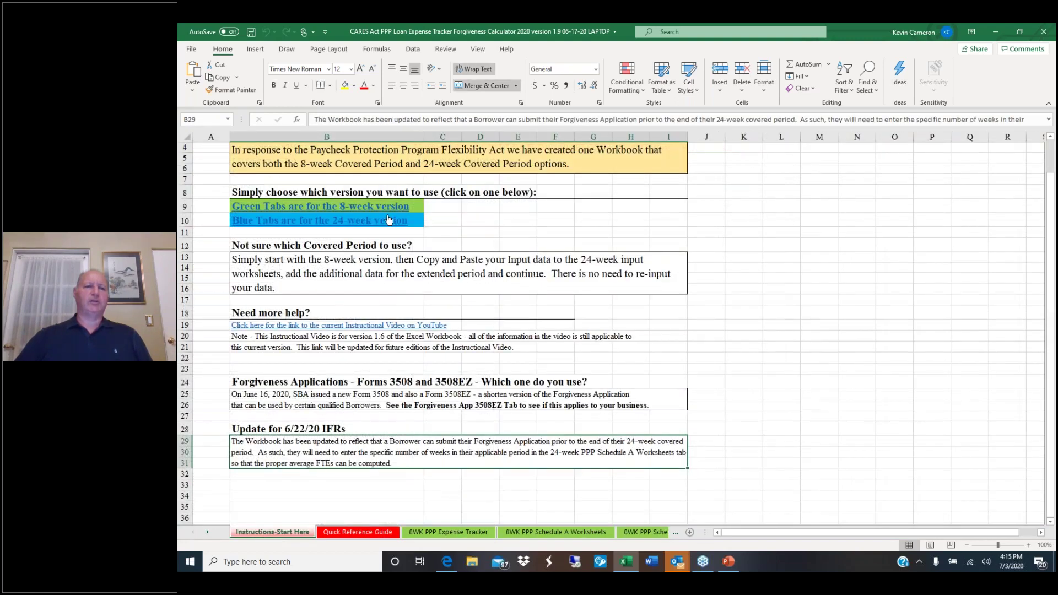
{"action": "left_click", "coordinate": [319, 220]}
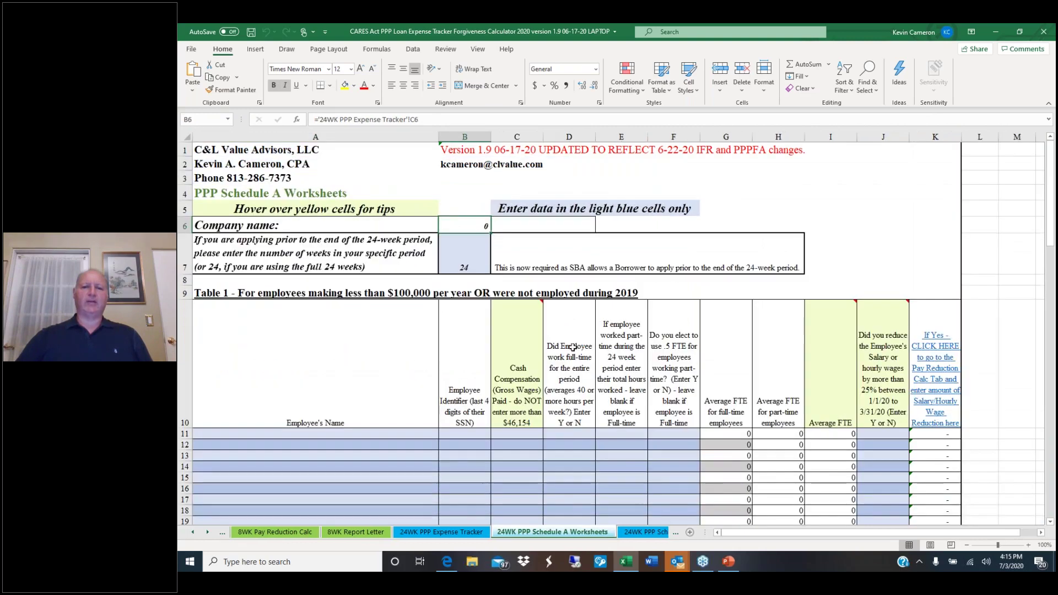
Step: Set the number of weeks in the borrower's specific period to 16 in cell B7
{"action": "left_click", "coordinate": [472, 257]}
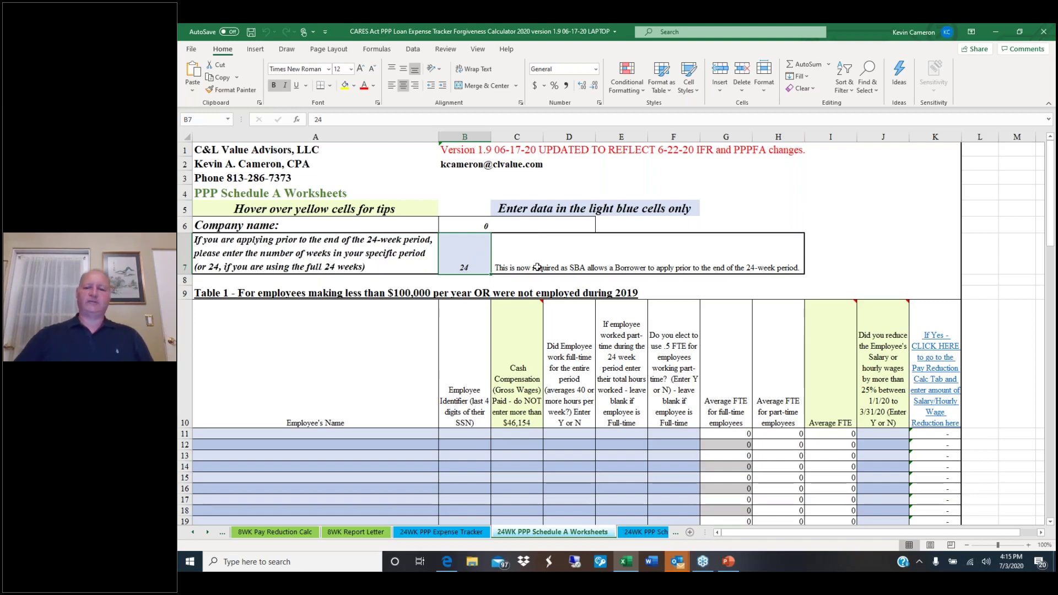
{"action": "type", "text": "16"}
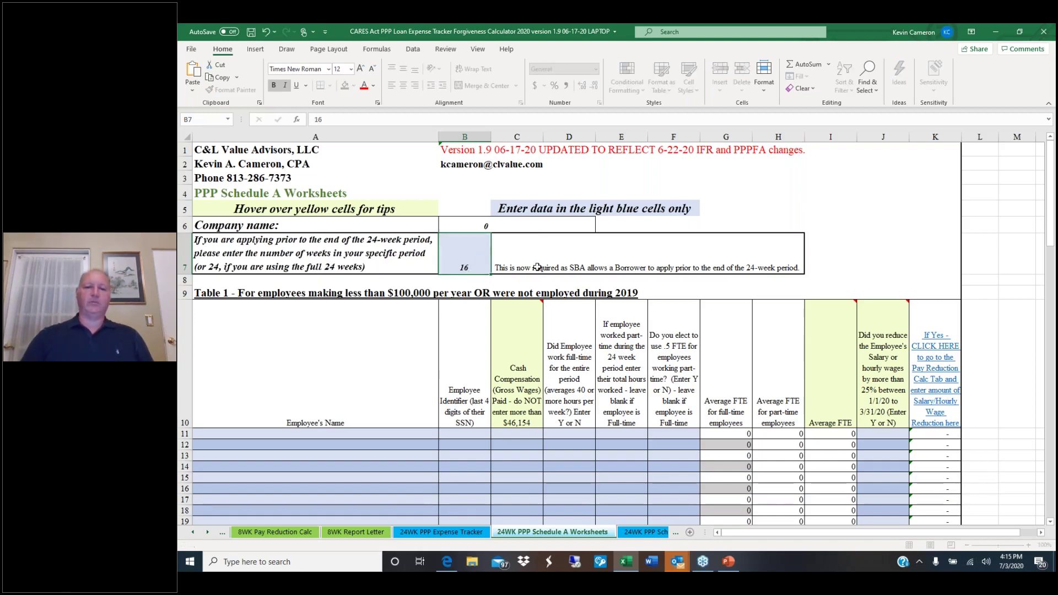
{"action": "key", "text": "Return"}
Step: Inspect how the part-time average FTE formulas in H11 and H12 use the number of weeks in B7
{"action": "left_click", "coordinate": [465, 251]}
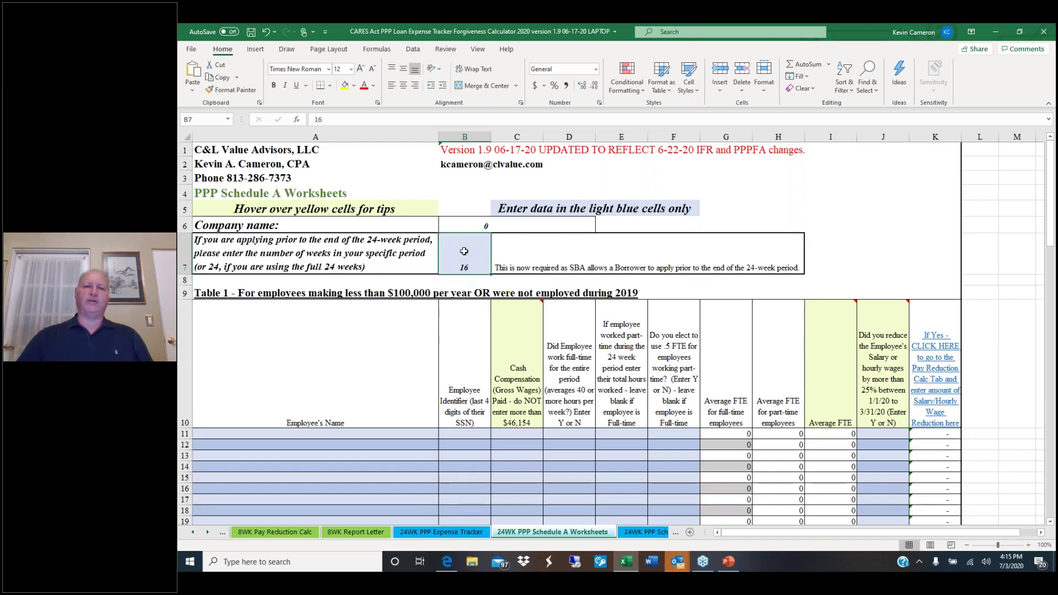
{"action": "left_click", "coordinate": [782, 434]}
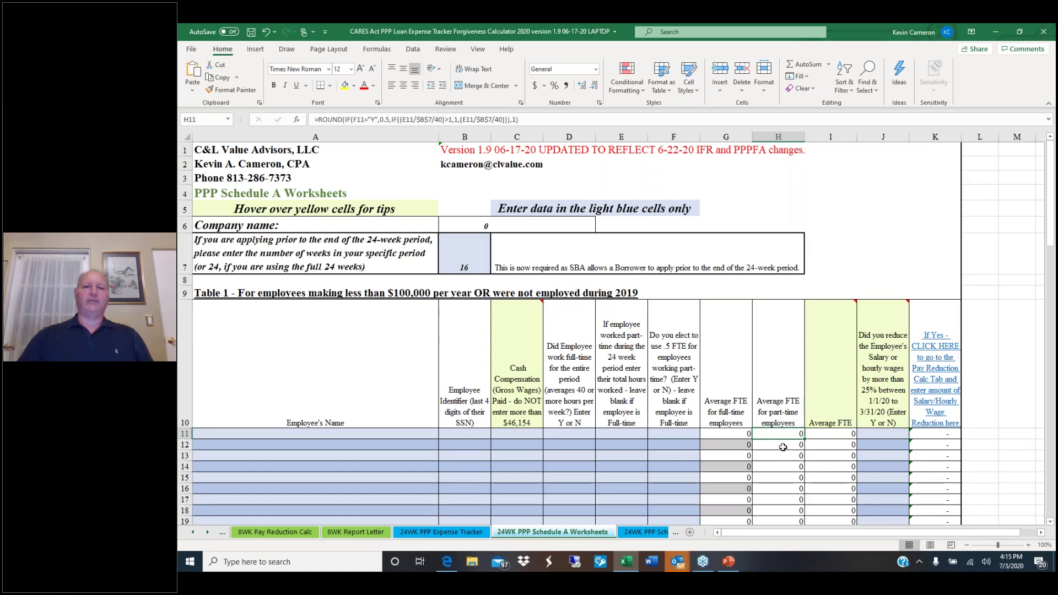
{"action": "left_click", "coordinate": [782, 447]}
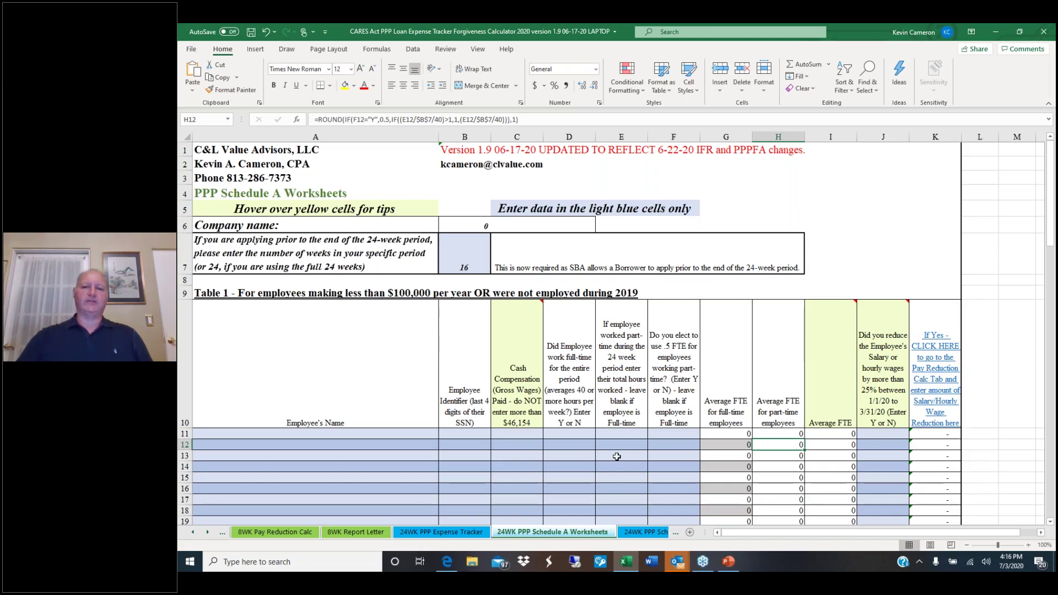
Step: Compare the Cash Compensation column headings and their limits in Table 1 and Table 2
{"action": "left_click", "coordinate": [521, 373]}
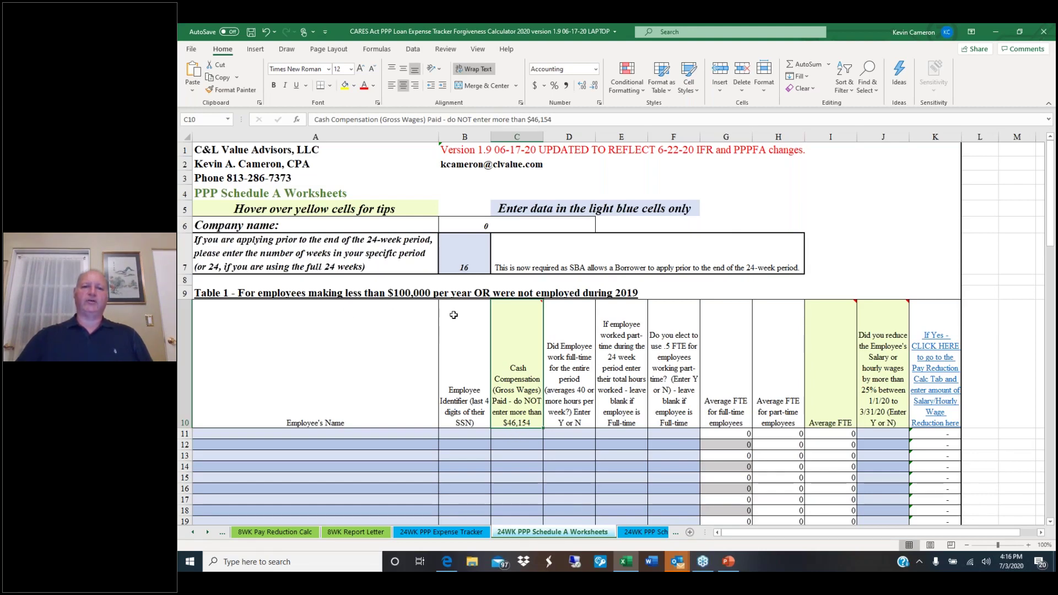
{"action": "scroll", "coordinate": [453, 315], "scroll_direction": "down", "scroll_amount": 11}
{"action": "scroll", "coordinate": [455, 312], "scroll_direction": "up", "scroll_amount": 7}
{"action": "scroll", "coordinate": [460, 314], "scroll_direction": "down", "scroll_amount": 9}
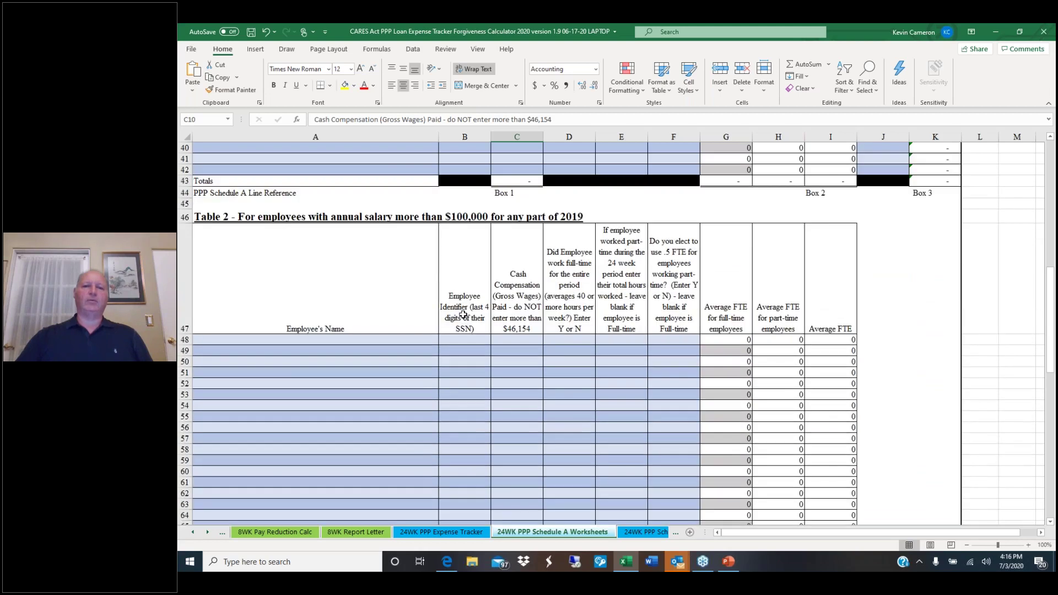
{"action": "left_click", "coordinate": [516, 319]}
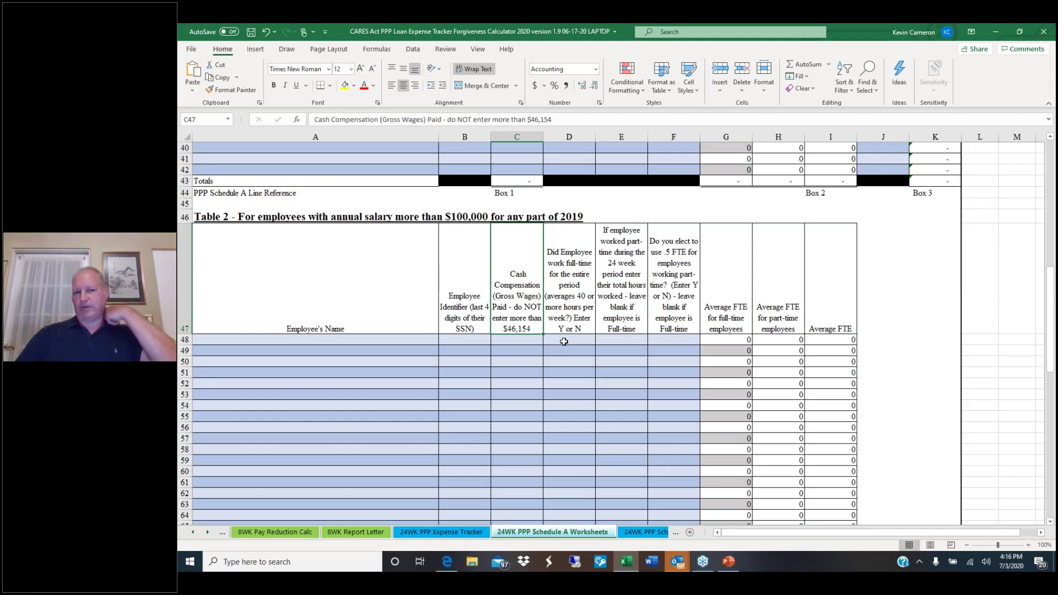
{"action": "scroll", "coordinate": [564, 341], "scroll_direction": "up", "scroll_amount": 13}
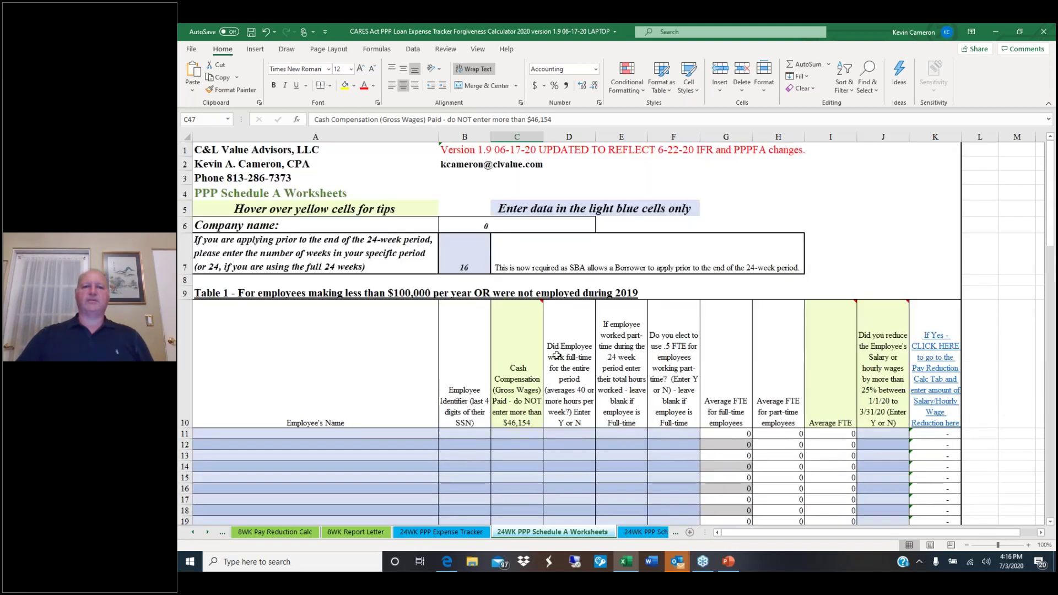
Step: Find the Owners Compensation table and read the tip on its Enter Cash Compensation for 2019 column
{"action": "scroll", "coordinate": [548, 405], "scroll_direction": "down", "scroll_amount": 5}
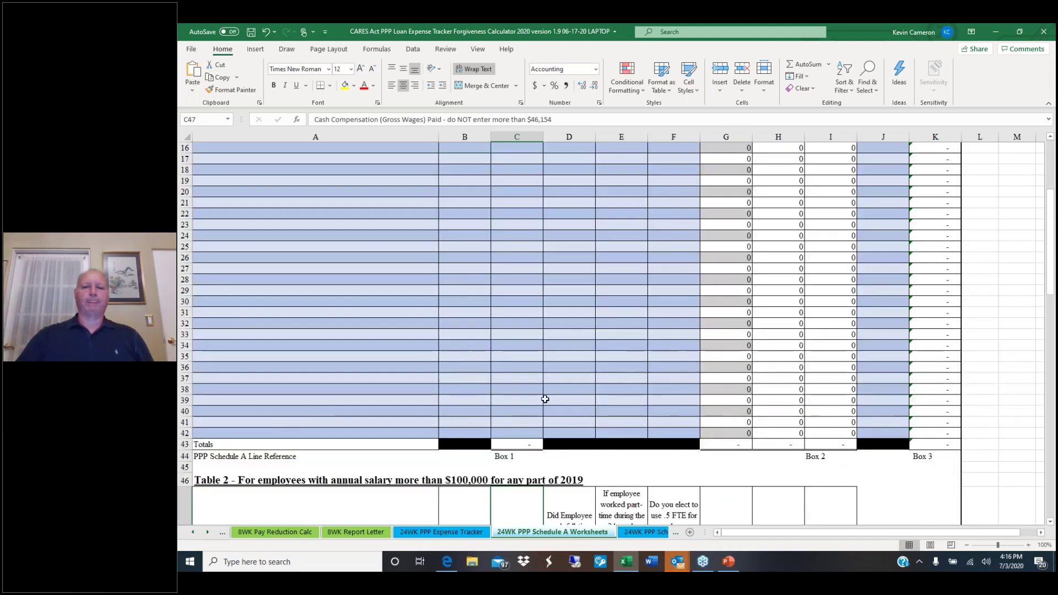
{"action": "scroll", "coordinate": [545, 399], "scroll_direction": "down", "scroll_amount": 16}
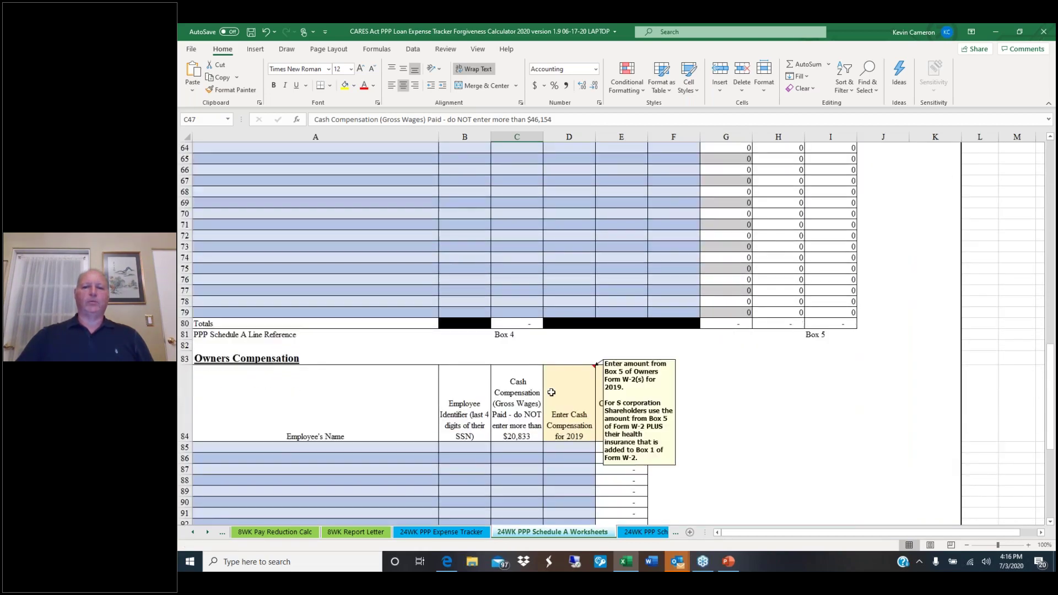
{"action": "scroll", "coordinate": [551, 393], "scroll_direction": "down", "scroll_amount": 3}
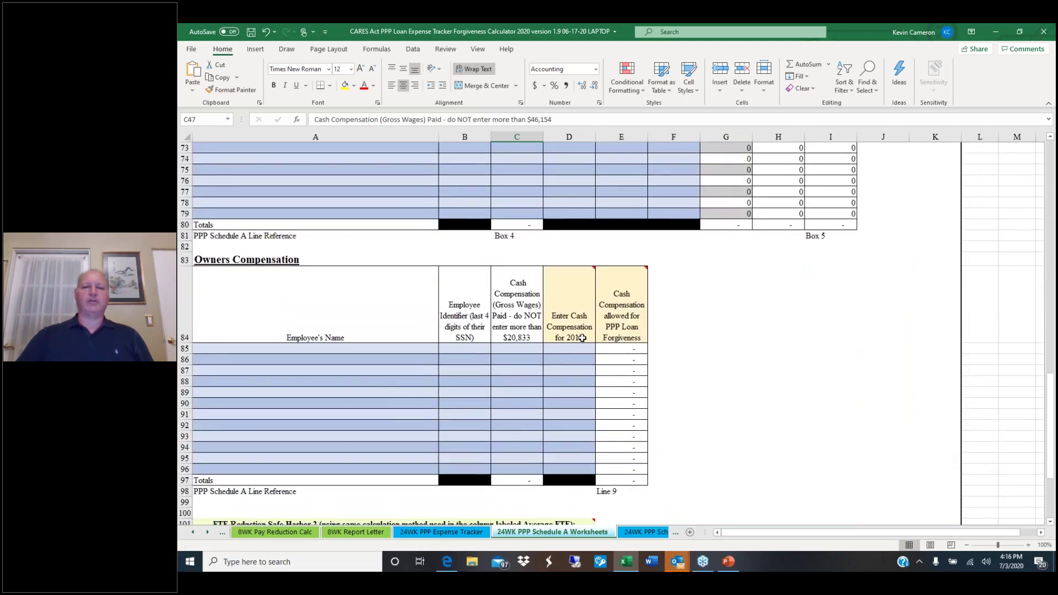
{"action": "mouse_move", "coordinate": [582, 337]}
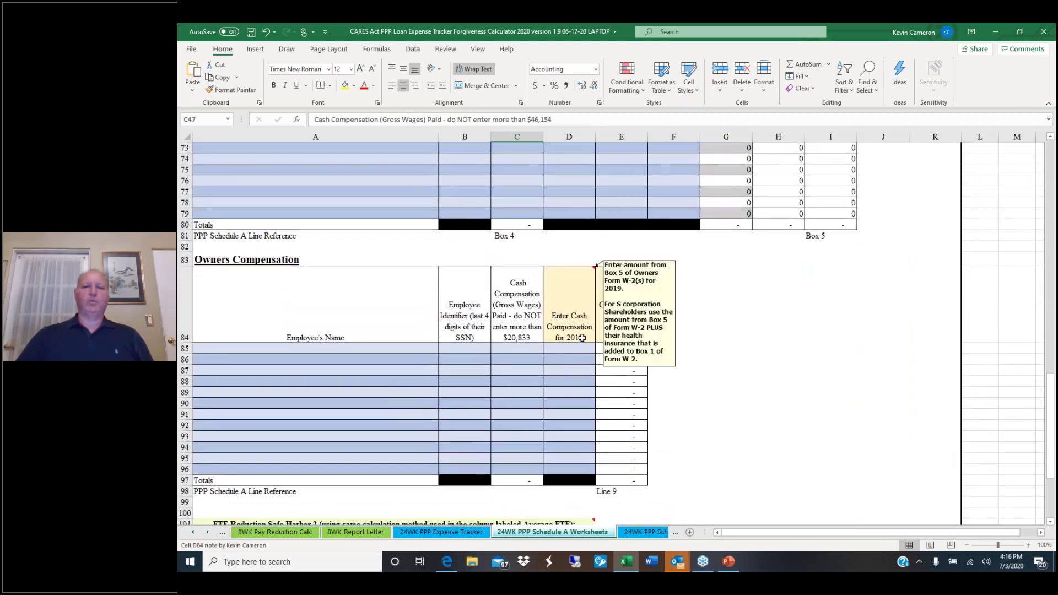
Step: Enter sample owner figures in row 85, 15,000 cash compensation paid and 72,000 for 2019, and inspect the allowed-compensation formula in E85
{"action": "left_click", "coordinate": [573, 311]}
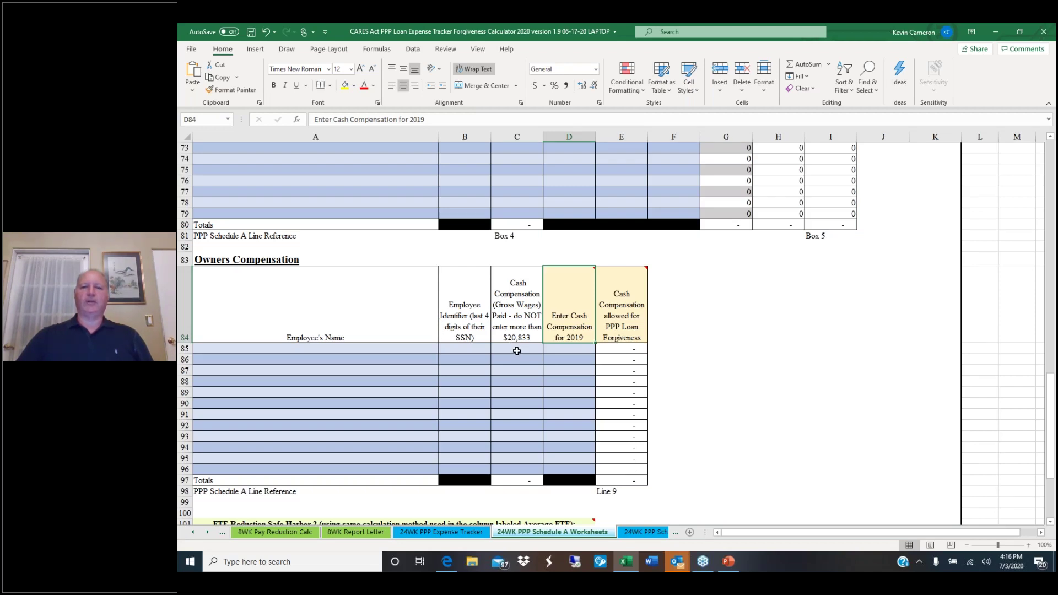
{"action": "left_click", "coordinate": [516, 351]}
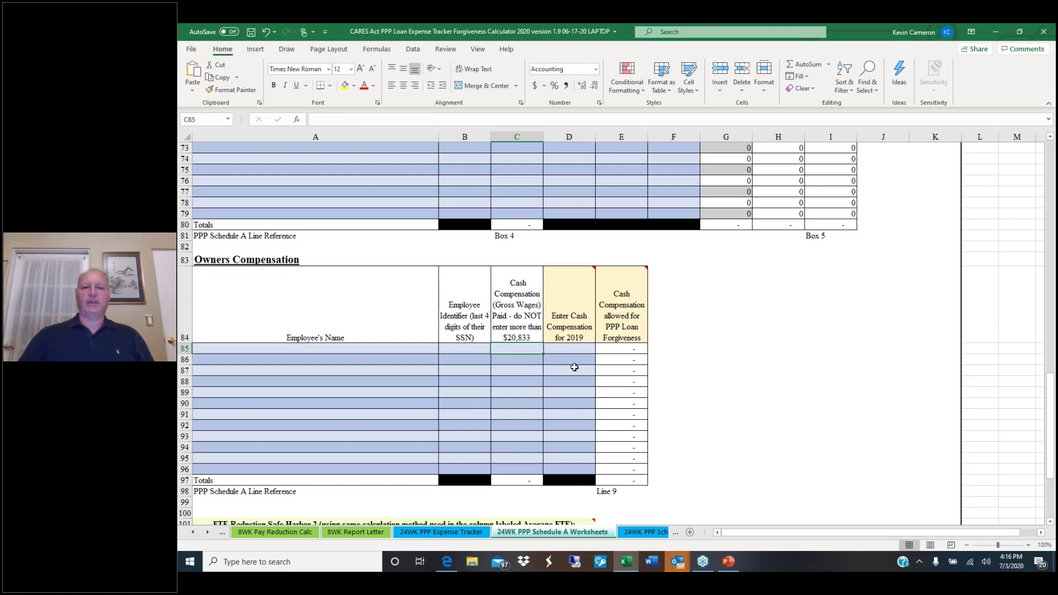
{"action": "type", "text": "15000"}
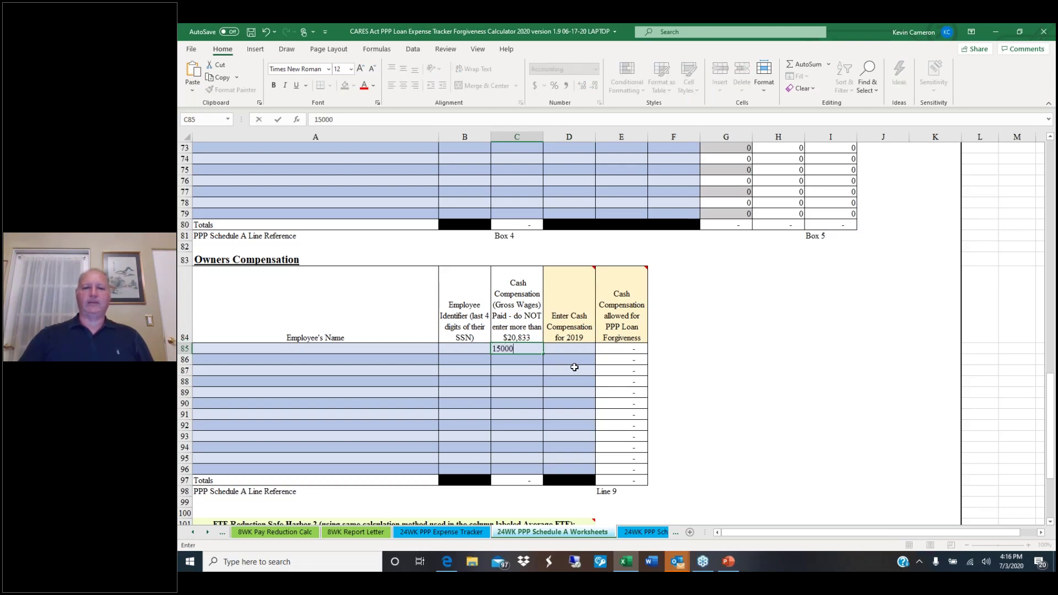
{"action": "key", "text": "Tab"}
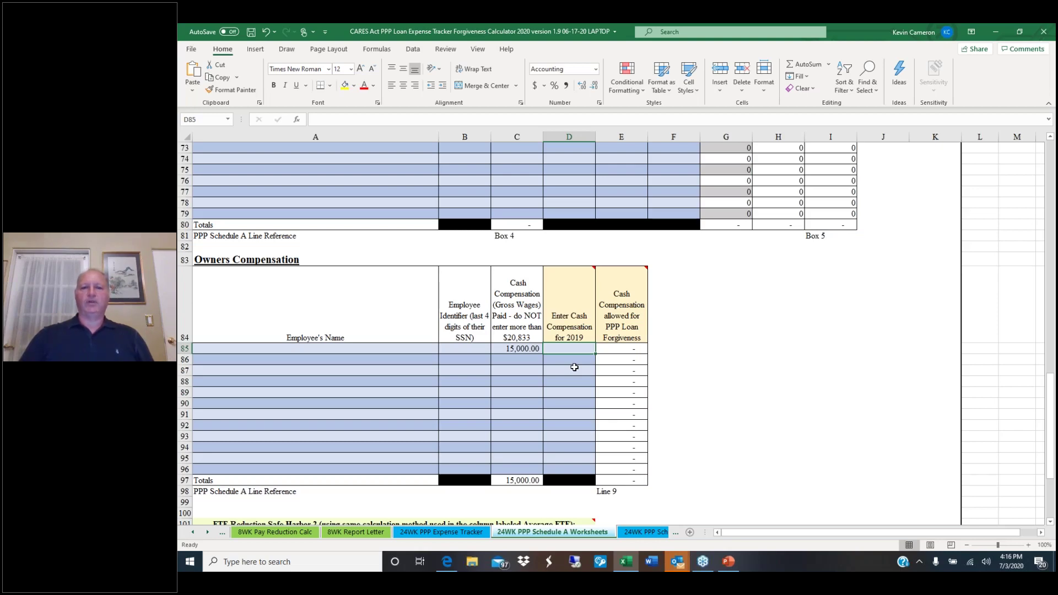
{"action": "type", "text": "72000"}
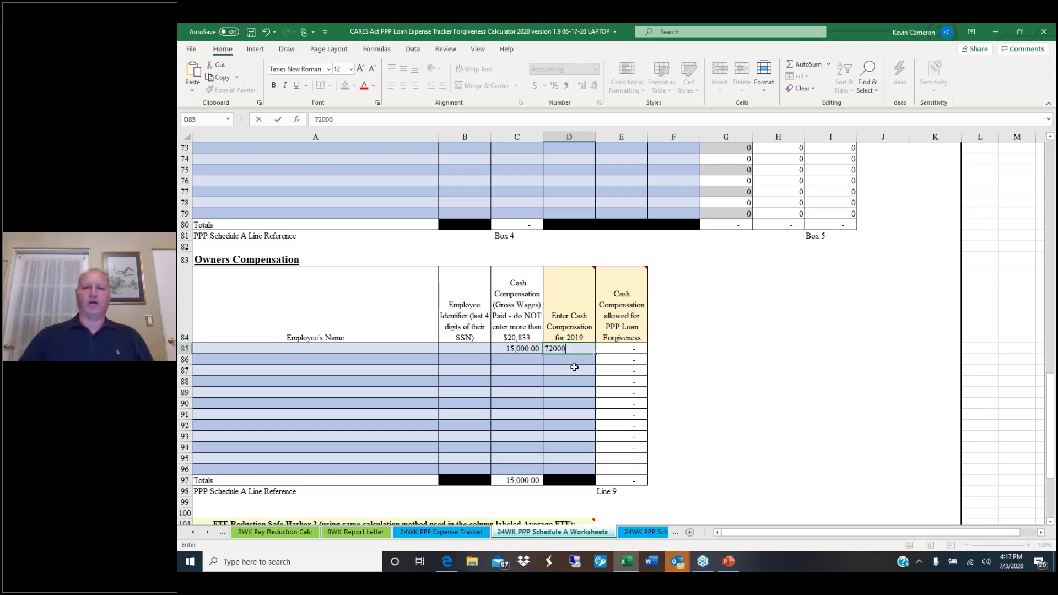
{"action": "key", "text": "Return"}
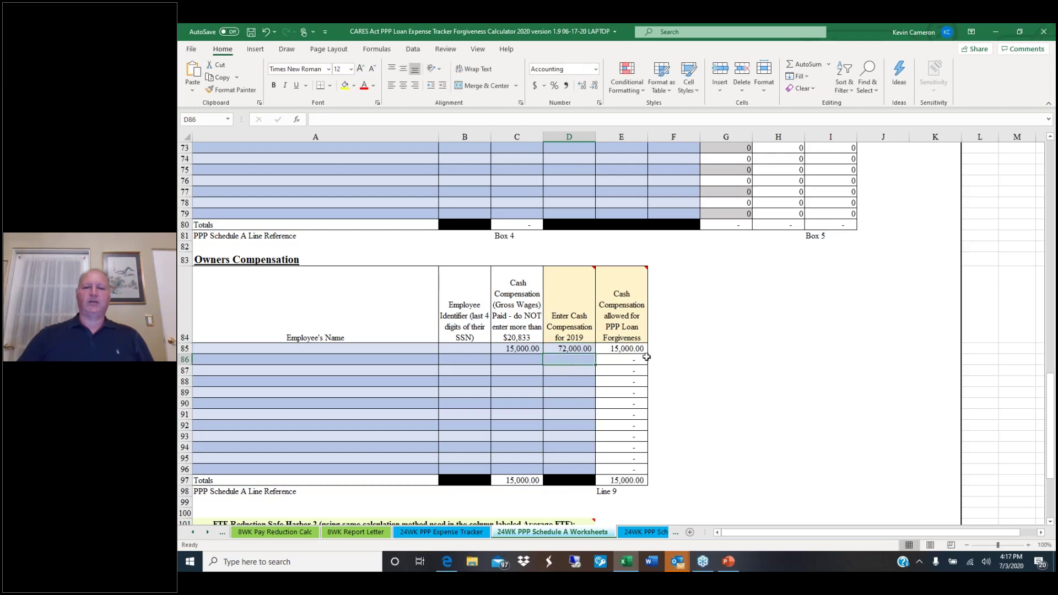
{"action": "left_click", "coordinate": [634, 349]}
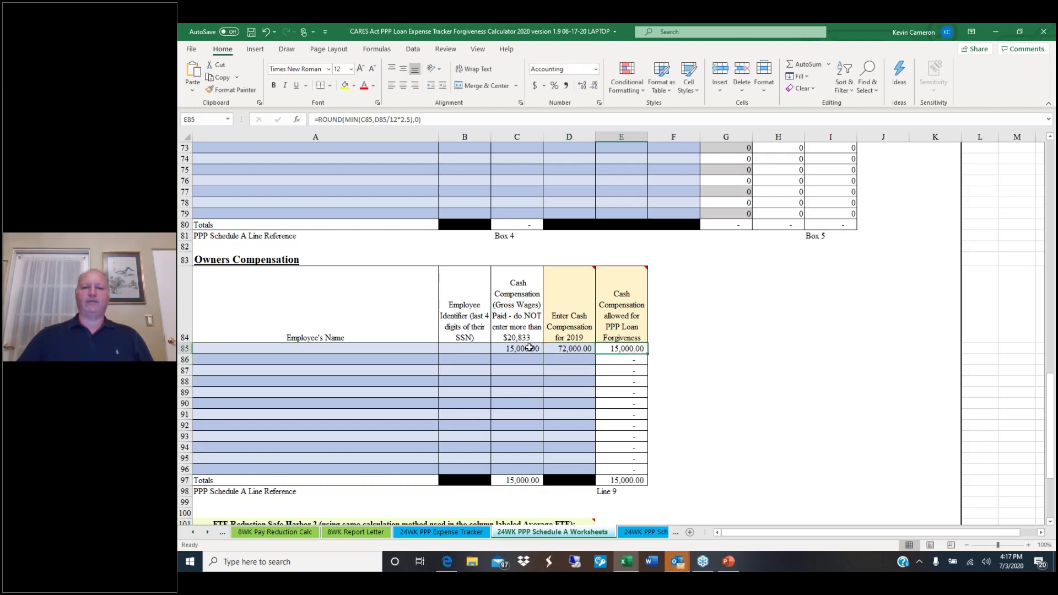
Step: Raise the sample owner's cash compensation paid in C85 to 20,833 and check the allowed amount in E85
{"action": "left_click", "coordinate": [529, 348]}
{"action": "type", "text": "2080"}
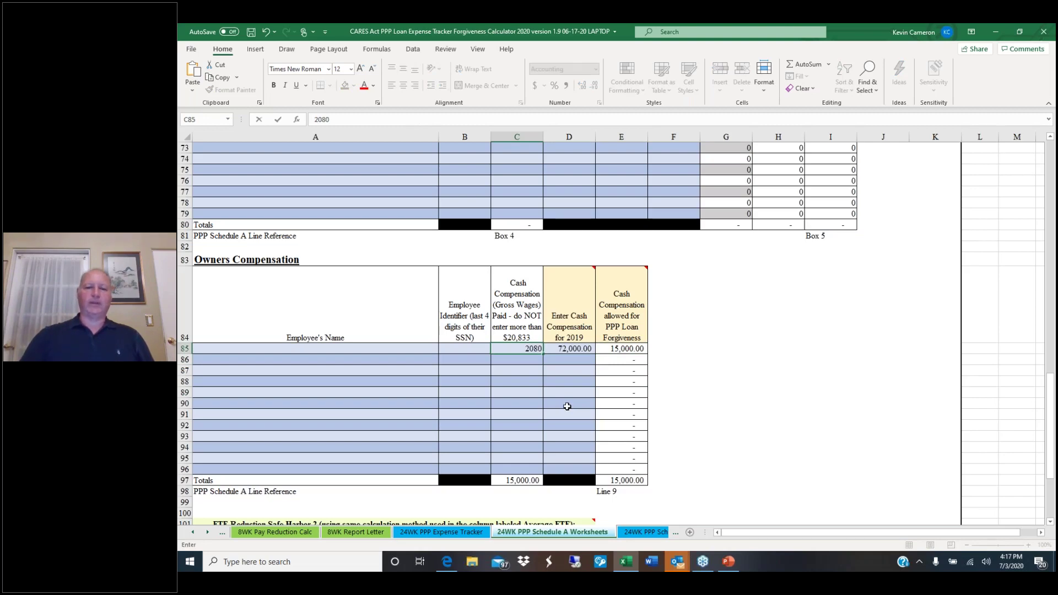
{"action": "type", "text": "33"}
{"action": "key", "text": "Return"}
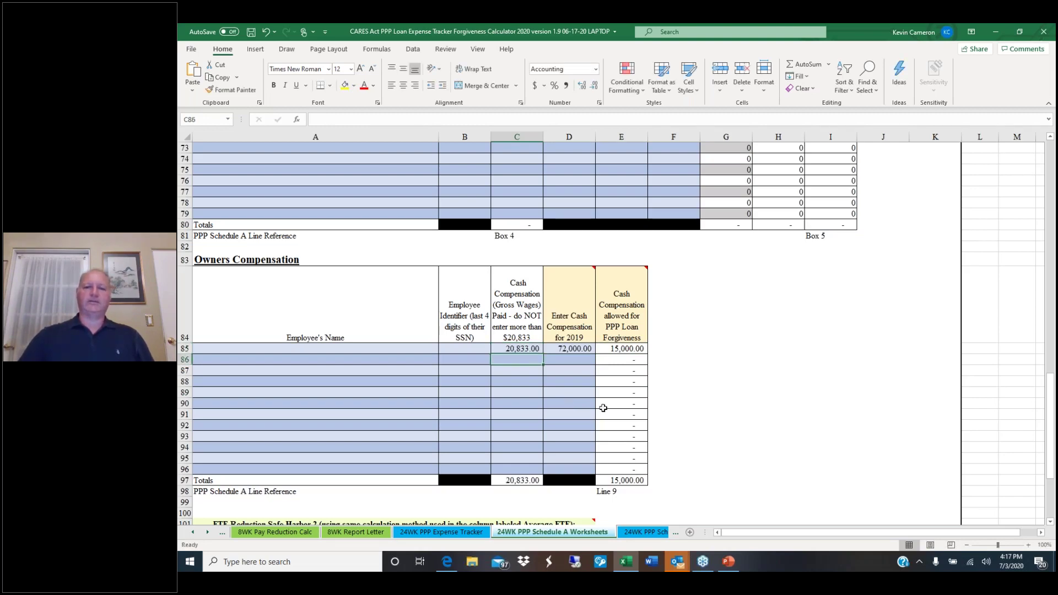
{"action": "left_click", "coordinate": [632, 349]}
Step: Set the sample owner's 2019 cash compensation in D85 to 120,000 and check the allowed amount in E85
{"action": "left_click", "coordinate": [575, 348]}
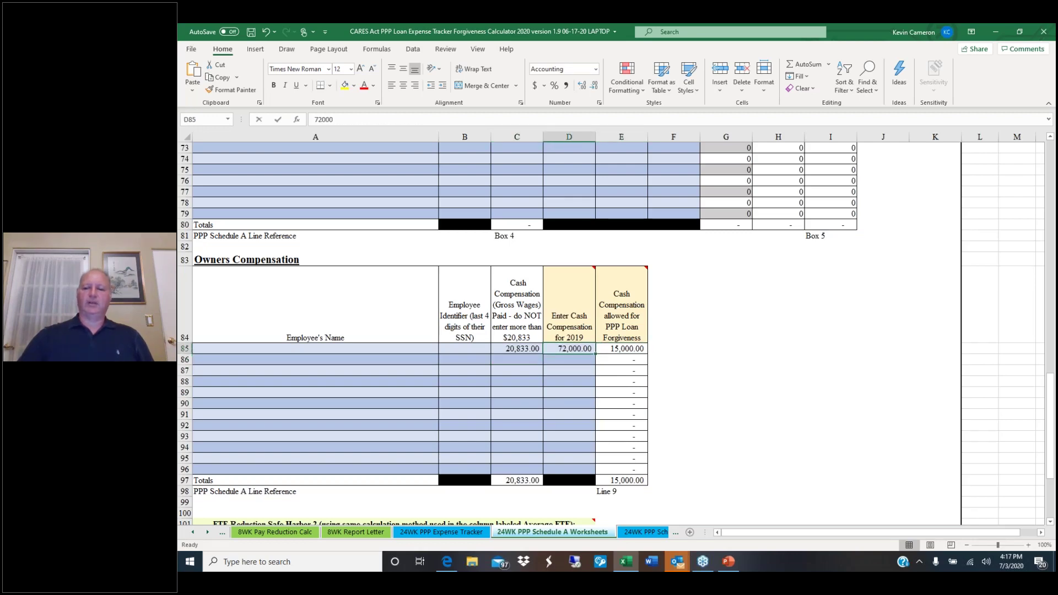
{"action": "type", "text": "120000"}
{"action": "key", "text": "Return"}
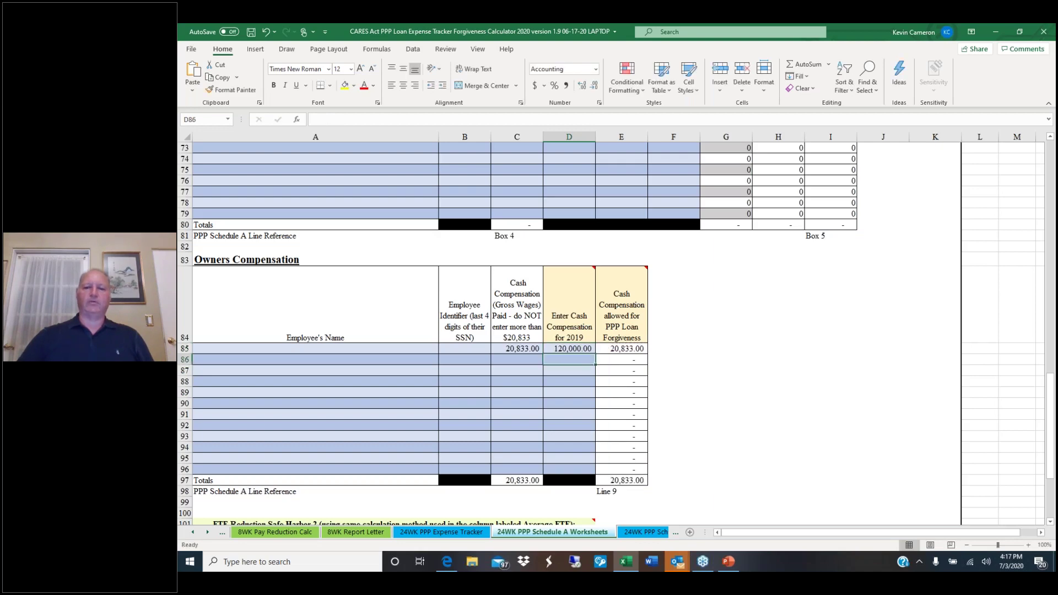
{"action": "left_click", "coordinate": [636, 348]}
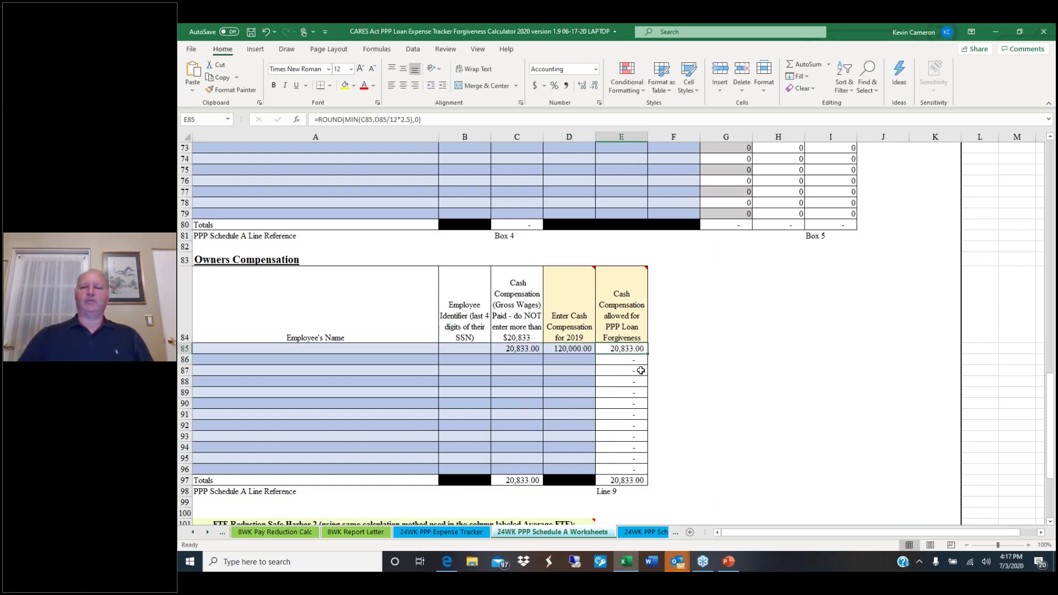
Step: Clear the sample owner's cash compensation paid and 2019 compensation from C85 and D85
{"action": "left_click", "coordinate": [518, 348]}
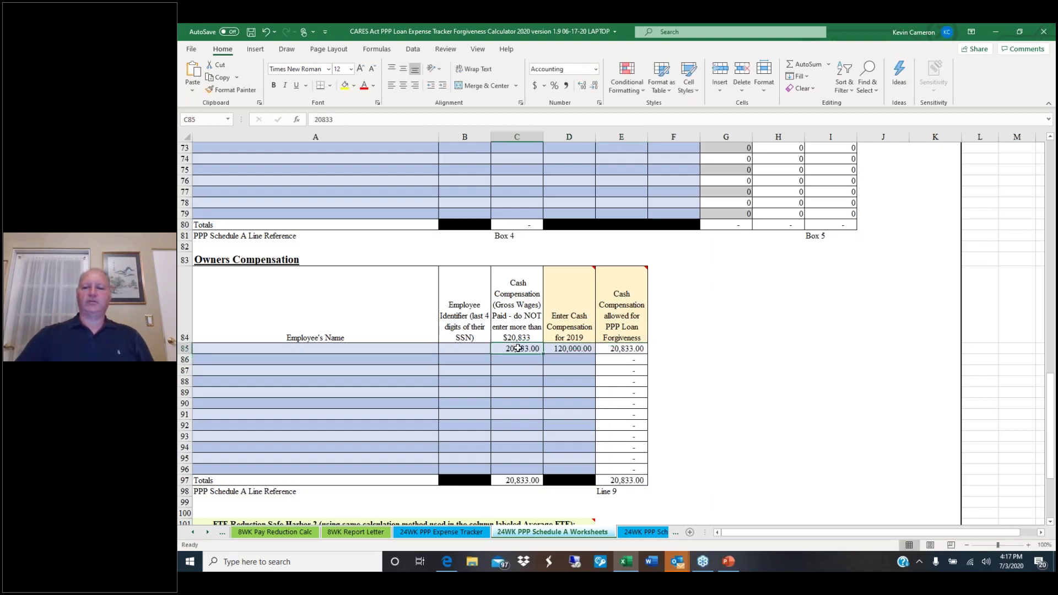
{"action": "key", "text": "Delete"}
{"action": "key", "text": "Right"}
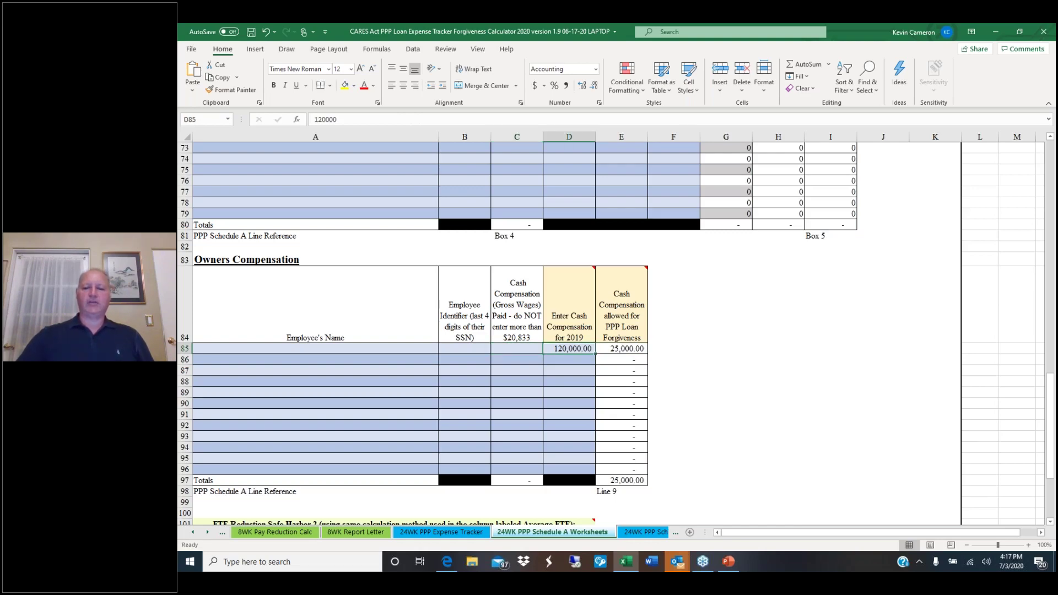
{"action": "key", "text": "Delete"}
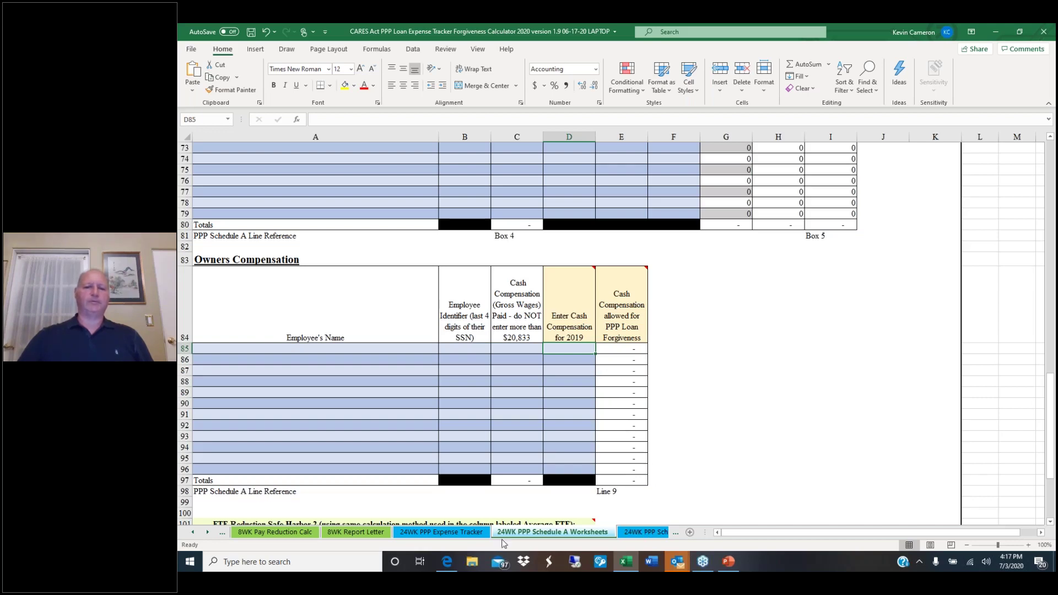
Step: Find the Owners Compensation table on the 8WK PPP Schedule A Worksheets sheet and read its cash compensation limit
{"action": "left_click", "coordinate": [195, 532]}
{"action": "left_click", "coordinate": [195, 533]}
{"action": "left_click", "coordinate": [194, 532]}
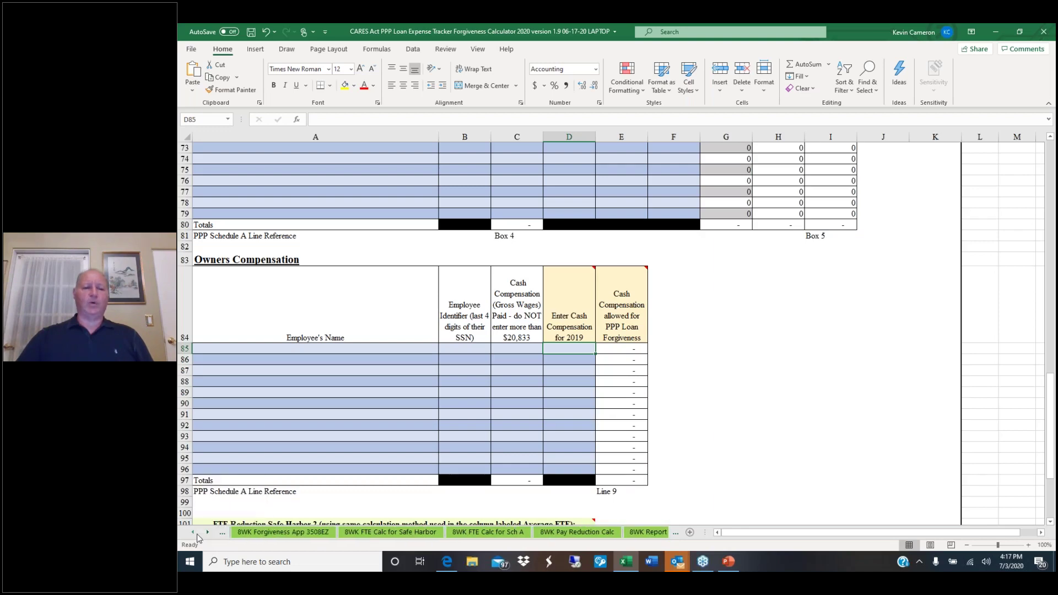
{"action": "left_click", "coordinate": [194, 532]}
{"action": "left_click", "coordinate": [194, 532]}
{"action": "left_click", "coordinate": [194, 532]}
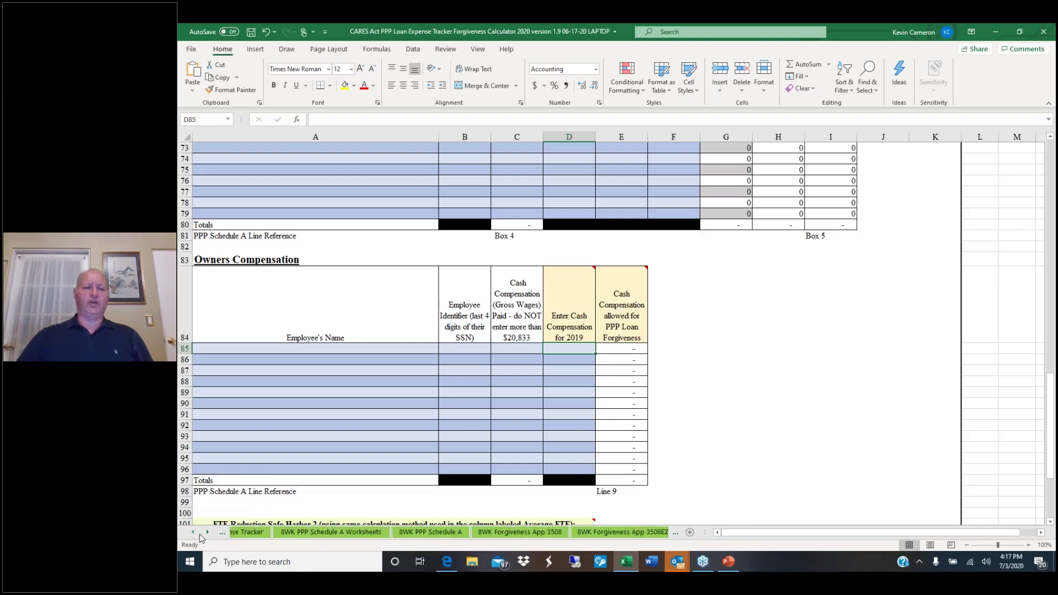
{"action": "left_click", "coordinate": [194, 533]}
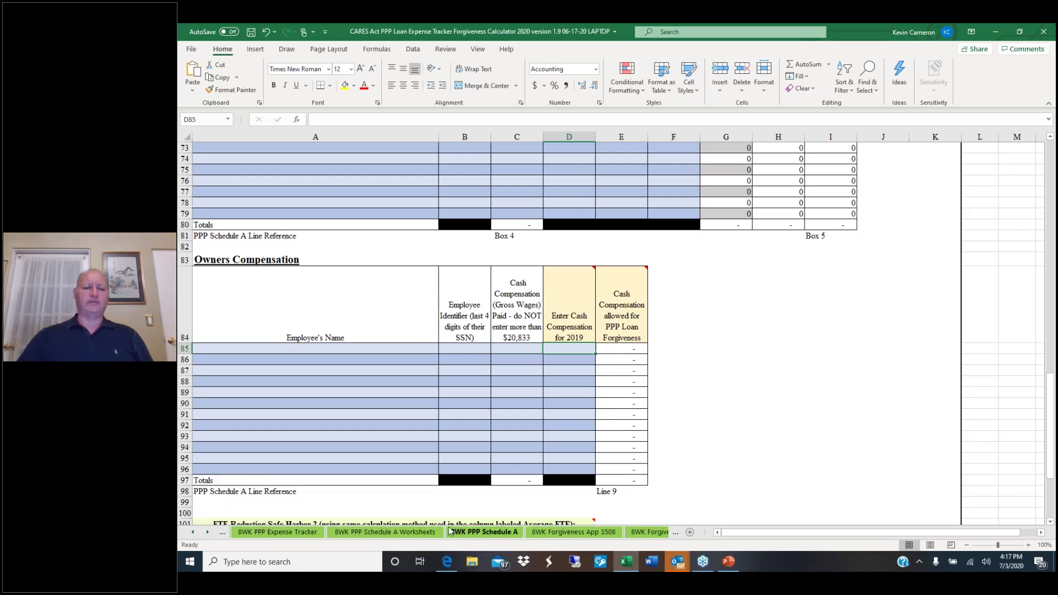
{"action": "left_click", "coordinate": [419, 533]}
{"action": "scroll", "coordinate": [634, 411], "scroll_direction": "down", "scroll_amount": 15}
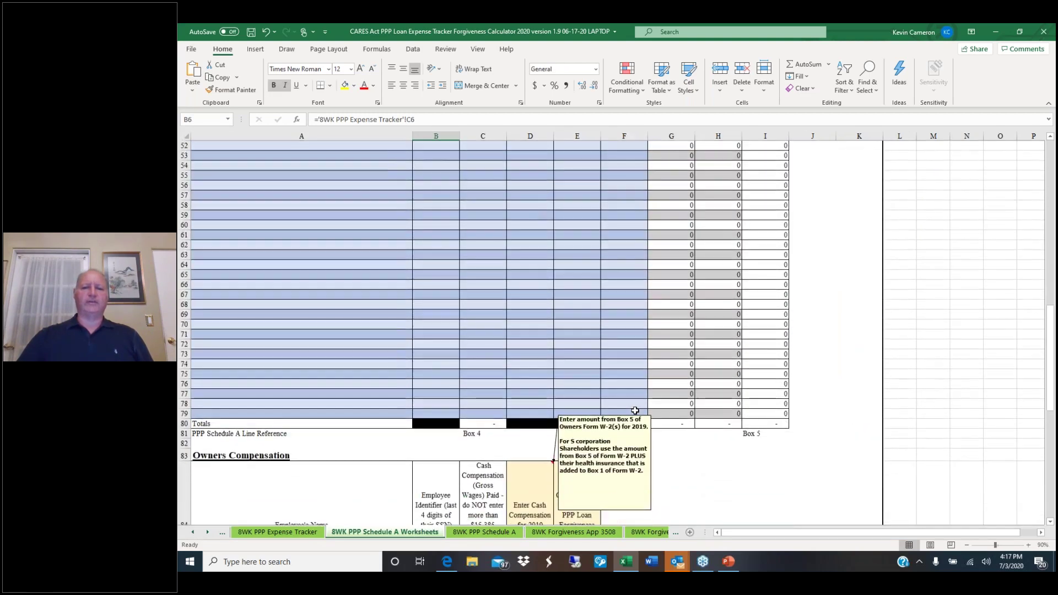
{"action": "scroll", "coordinate": [635, 410], "scroll_direction": "down", "scroll_amount": 3}
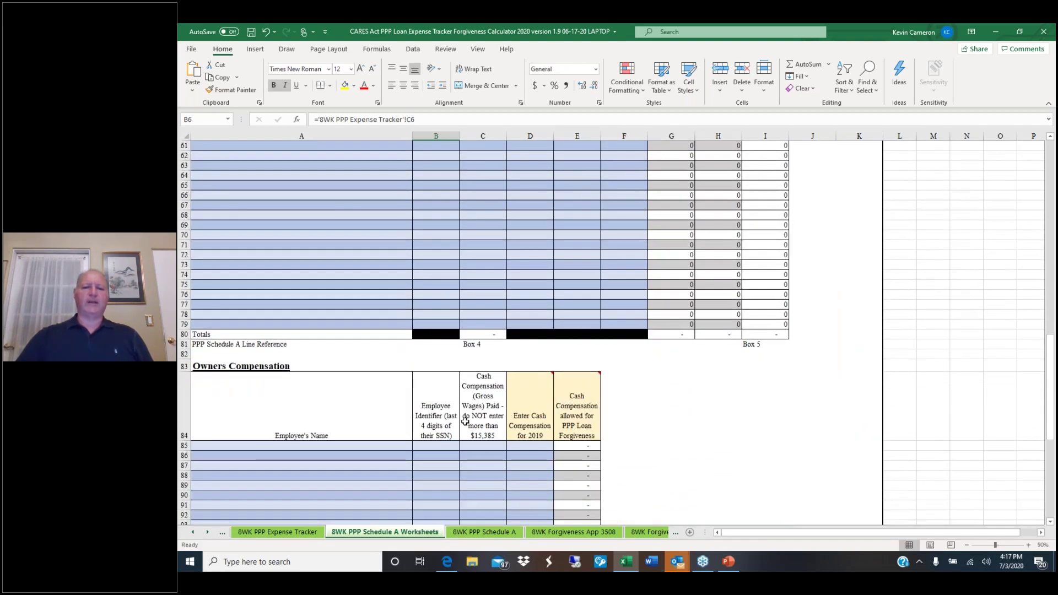
{"action": "left_click_drag", "start_coordinate": [477, 421], "coordinate": [435, 421]}
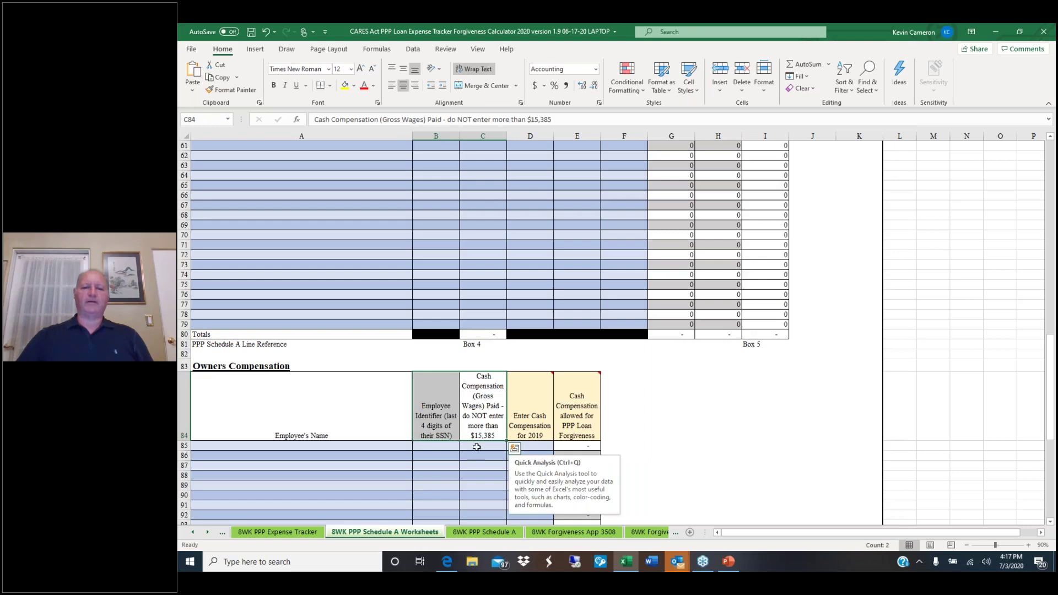
{"action": "left_click", "coordinate": [483, 423]}
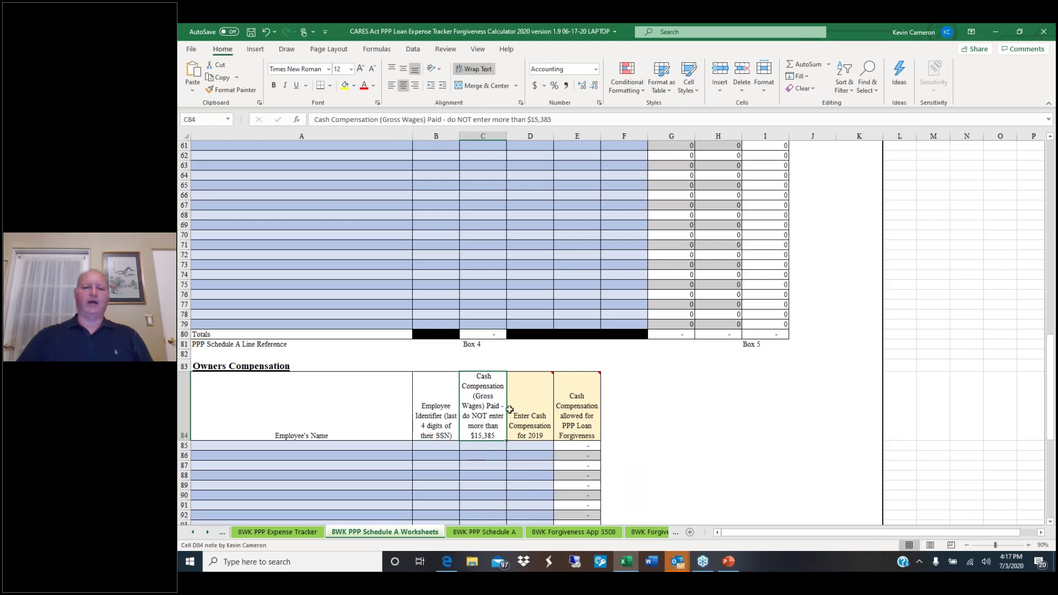
{"action": "mouse_move", "coordinate": [510, 409]}
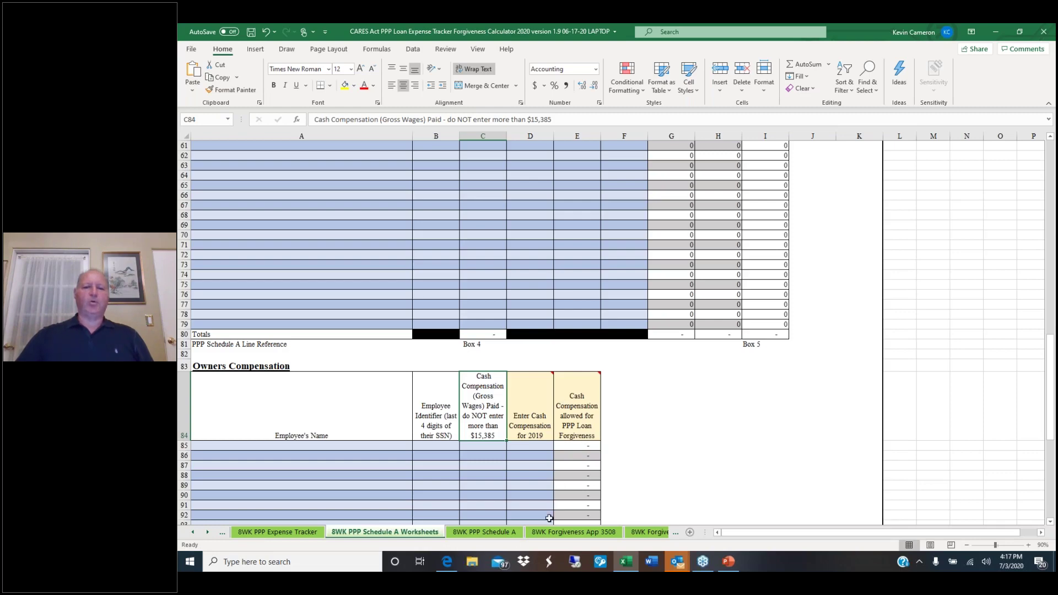
Step: Open the Instructions-Start Here sheet and review the workbook's version choices and update notes
{"action": "left_click", "coordinate": [194, 533]}
{"action": "left_click", "coordinate": [194, 533]}
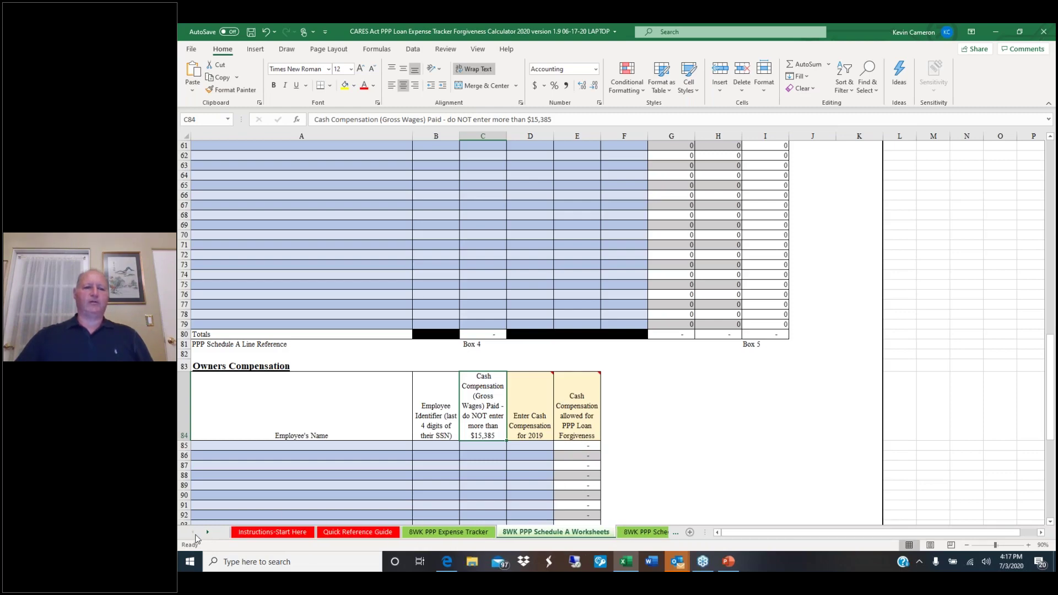
{"action": "left_click", "coordinate": [253, 533]}
{"action": "scroll", "coordinate": [196, 155], "scroll_direction": "up", "scroll_amount": 1}
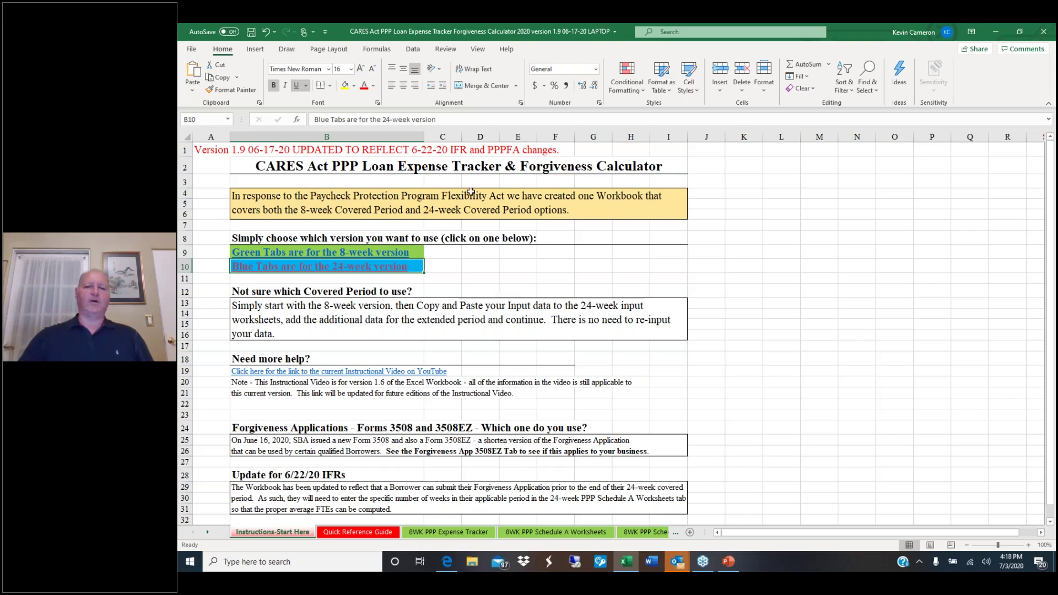
Step: Look over the 8WK PPP Schedule A sheet and the forgiveness amount lines on the 8WK Forgiveness App 3508 sheet
{"action": "left_click", "coordinate": [560, 532]}
{"action": "left_click", "coordinate": [655, 534]}
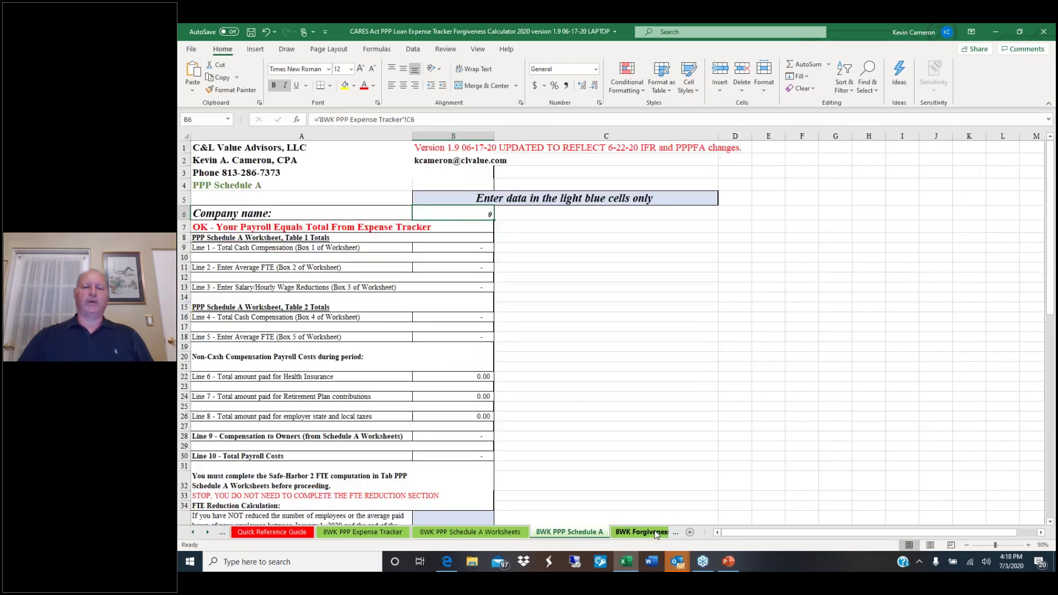
{"action": "left_click", "coordinate": [655, 534]}
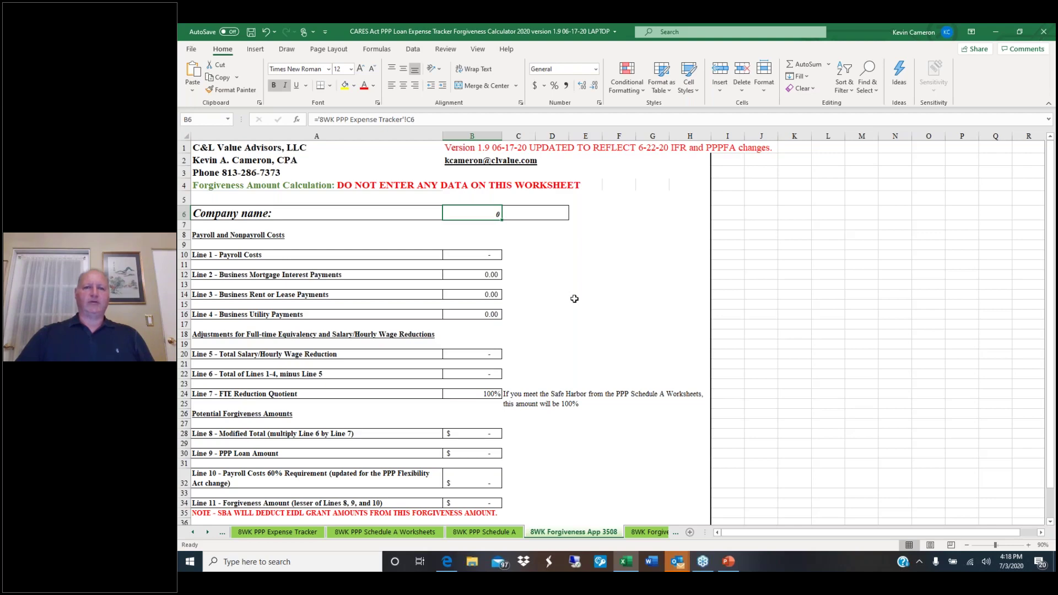
{"action": "scroll", "coordinate": [574, 298], "scroll_direction": "down", "scroll_amount": 3}
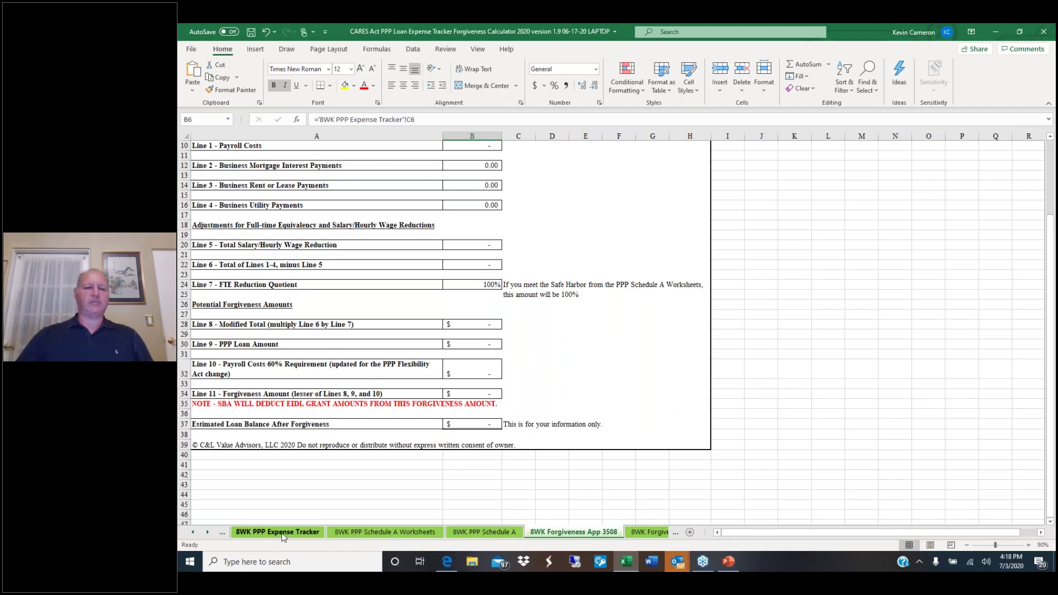
Step: View Safe Harbor 2 on the 8WK worksheets, and examine the FTE reduction and Safe Harbor 1 questions on 8WK PPP Schedule A
{"action": "left_click", "coordinate": [384, 532]}
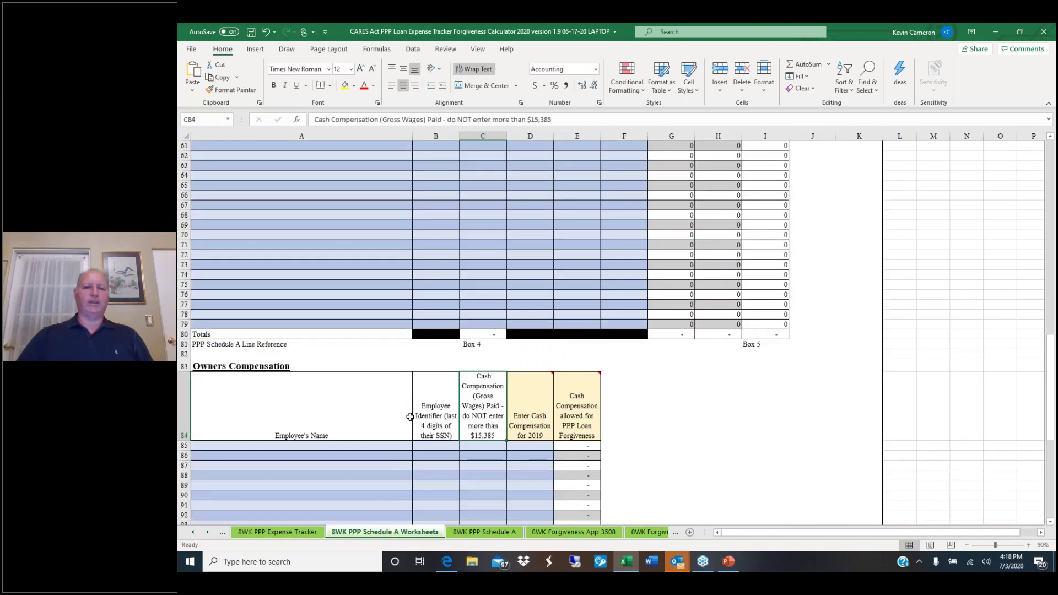
{"action": "scroll", "coordinate": [431, 394], "scroll_direction": "down", "scroll_amount": 9}
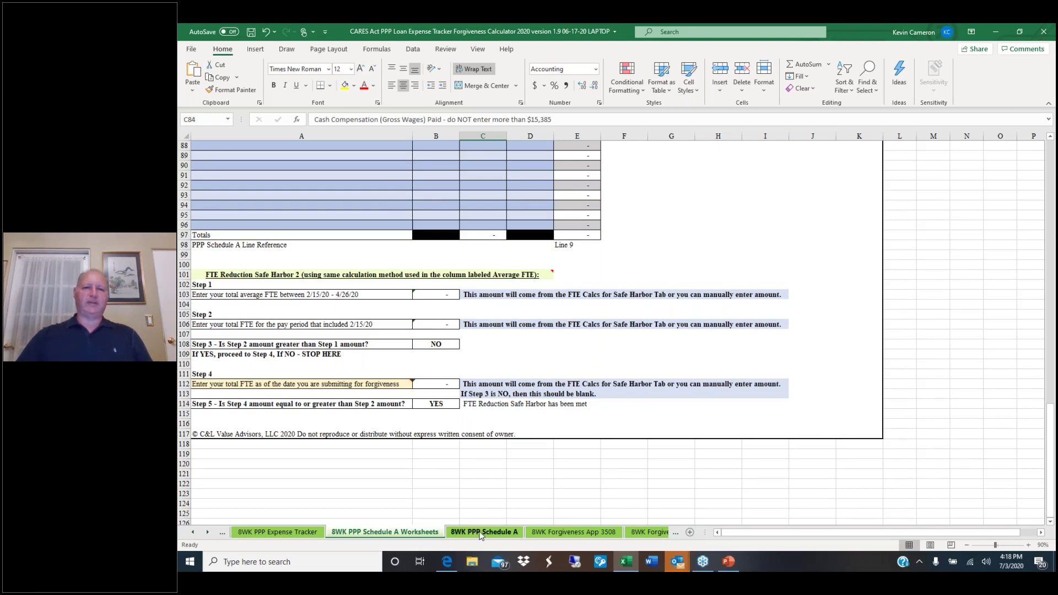
{"action": "left_click", "coordinate": [480, 532]}
{"action": "scroll", "coordinate": [454, 445], "scroll_direction": "down", "scroll_amount": 6}
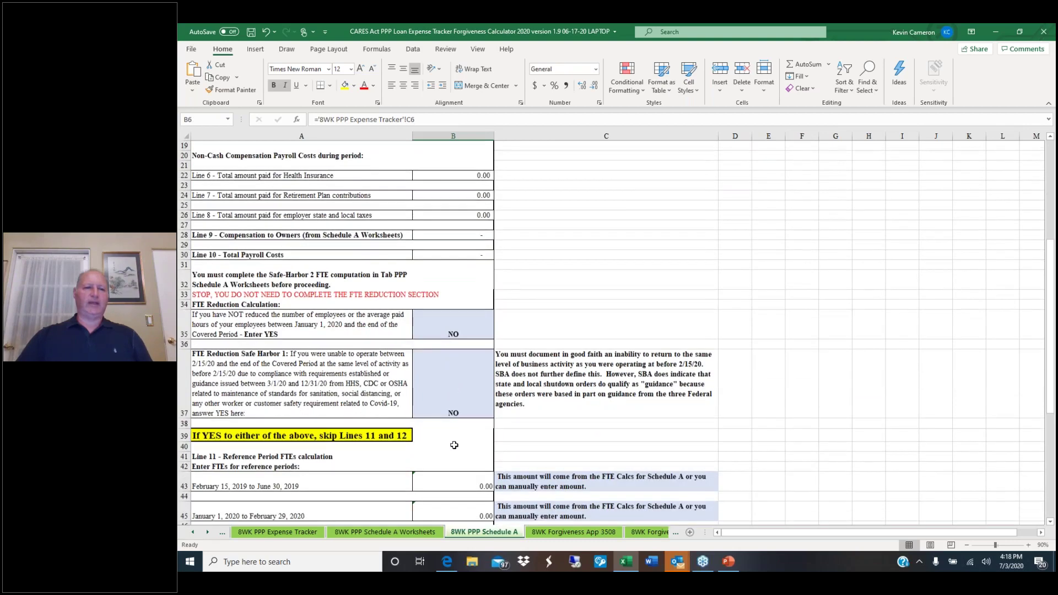
{"action": "left_click_drag", "start_coordinate": [246, 323], "coordinate": [441, 324]}
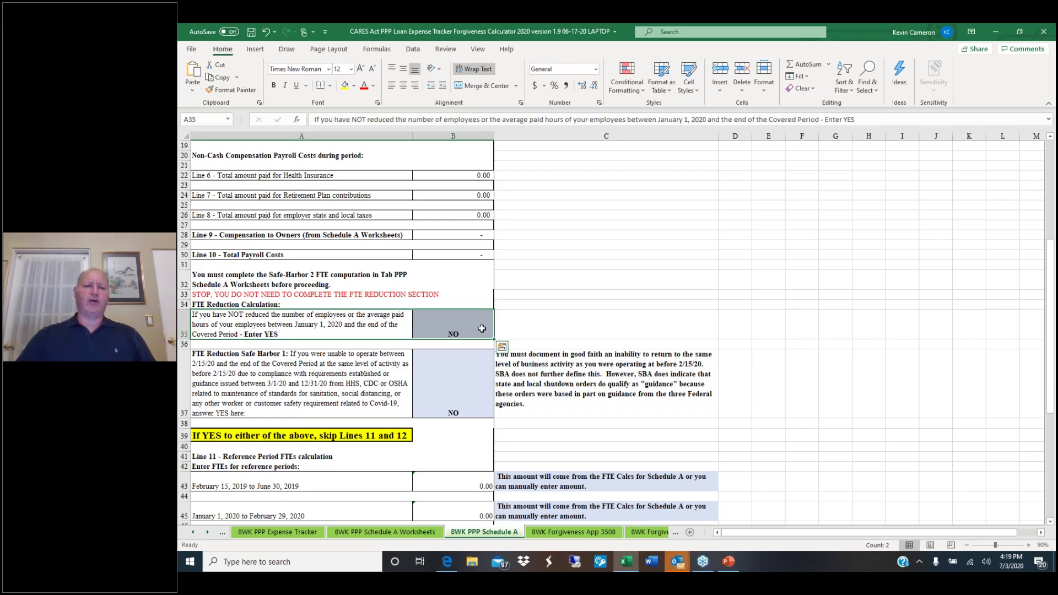
{"action": "left_click", "coordinate": [454, 390]}
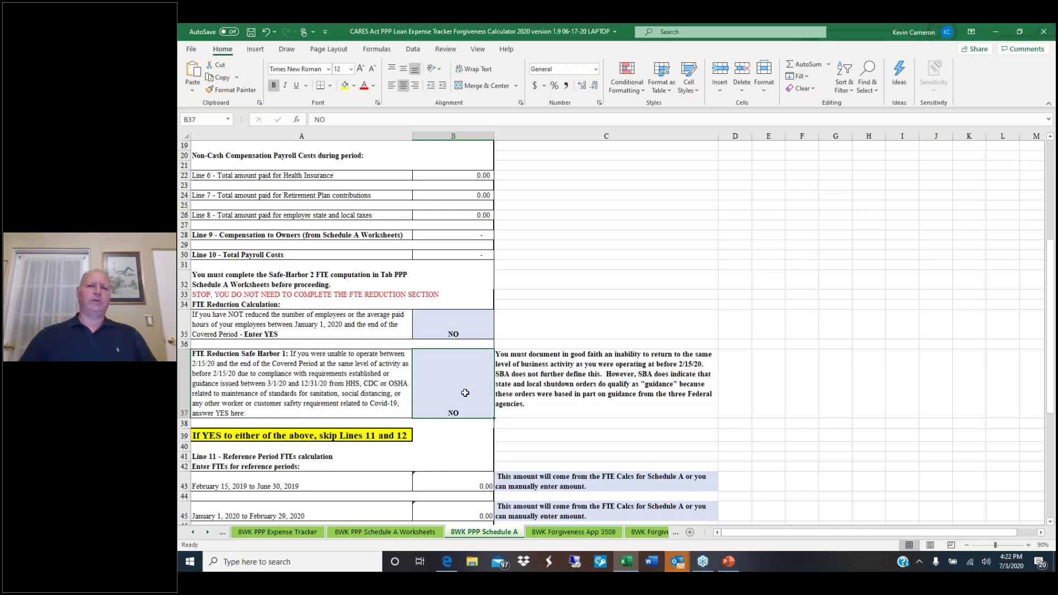
Step: Return to the 8WK PPP Schedule A Worksheets sheet and examine the FTE Reduction Safe Harbor 2 steps under its heading in row 101
{"action": "left_click", "coordinate": [421, 532]}
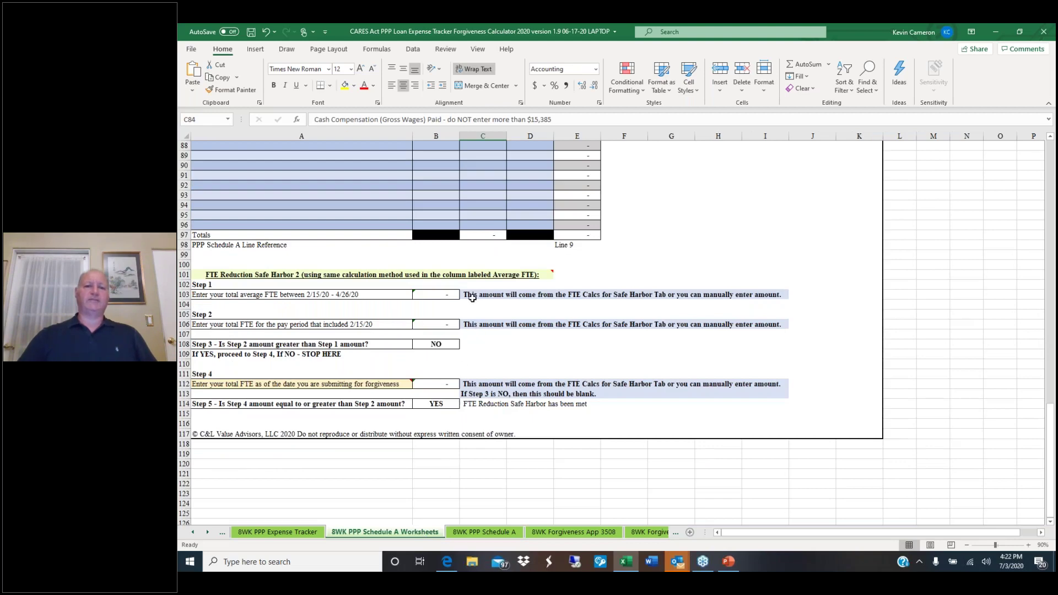
{"action": "left_click", "coordinate": [459, 275]}
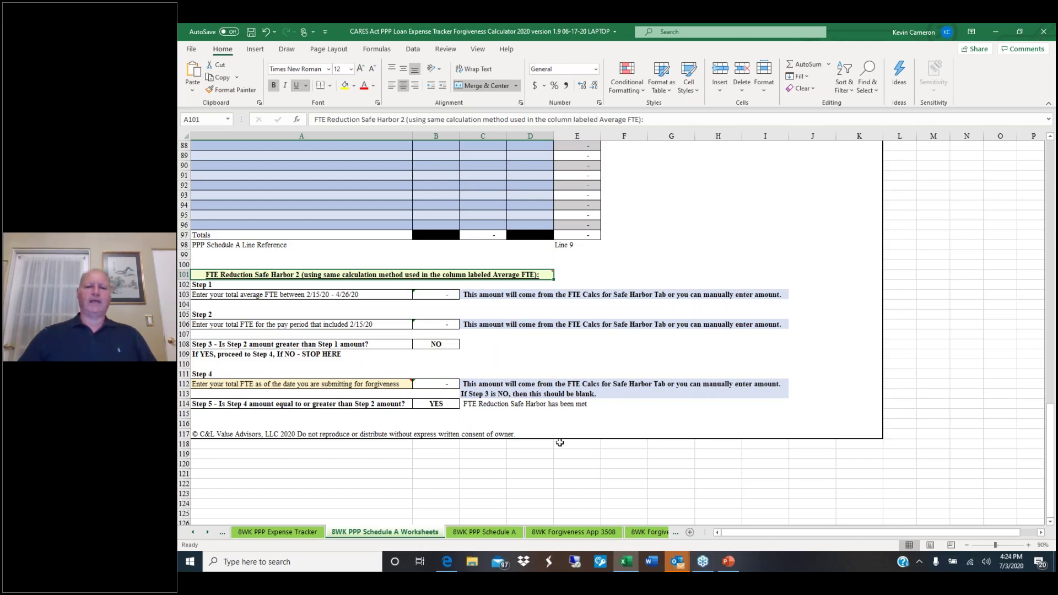
Step: Open the 8WK PPP Schedule A sheet and examine the FTE reference periods, reduction exceptions and the Line 11 to Line 13 computations
{"action": "left_click", "coordinate": [512, 532]}
{"action": "scroll", "coordinate": [571, 417], "scroll_direction": "down", "scroll_amount": 3}
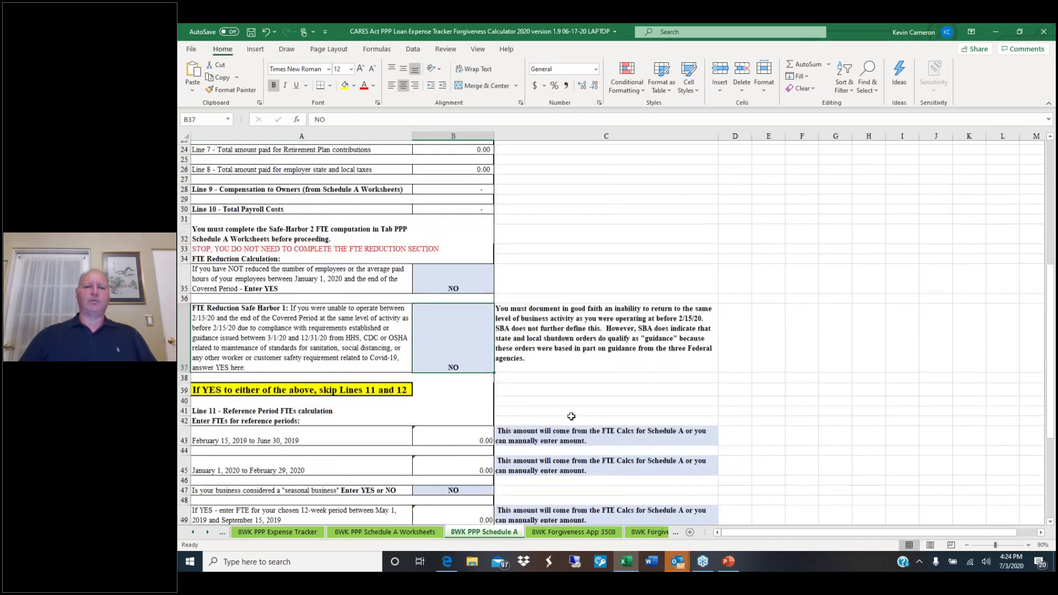
{"action": "scroll", "coordinate": [572, 417], "scroll_direction": "down", "scroll_amount": 2}
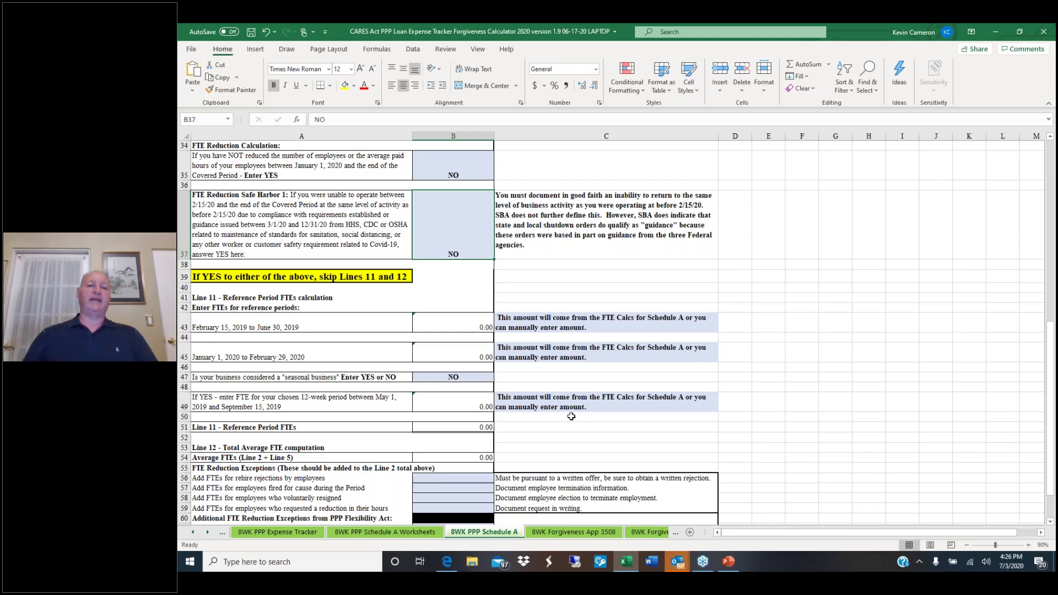
{"action": "scroll", "coordinate": [583, 416], "scroll_direction": "down", "scroll_amount": 1}
{"action": "scroll", "coordinate": [583, 415], "scroll_direction": "down", "scroll_amount": 2}
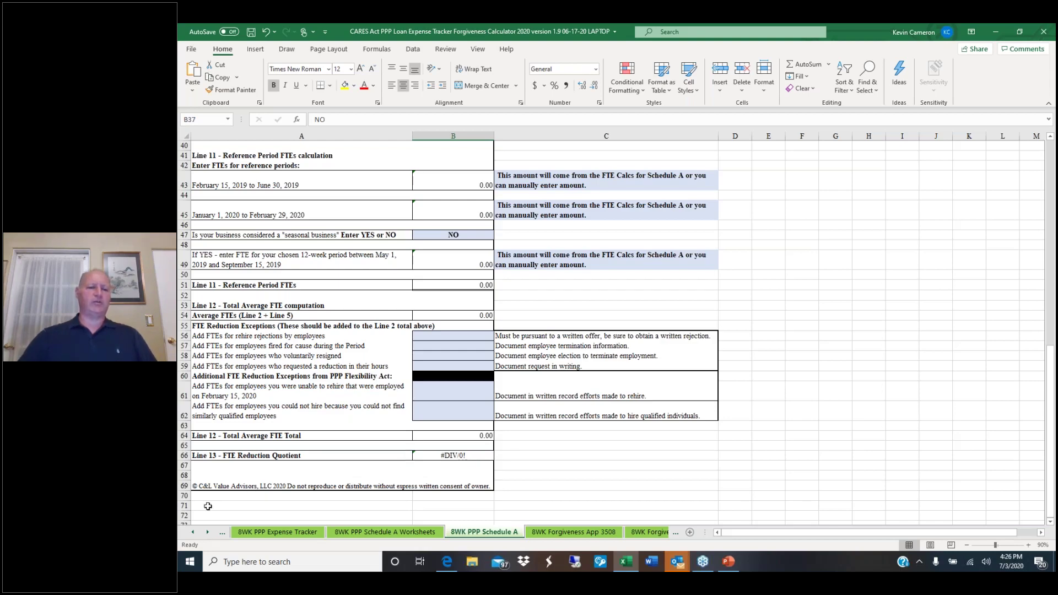
Step: Return to the Instructions-Start Here sheet and follow its link to the 24-week version
{"action": "left_click", "coordinate": [192, 531]}
{"action": "left_click", "coordinate": [193, 531]}
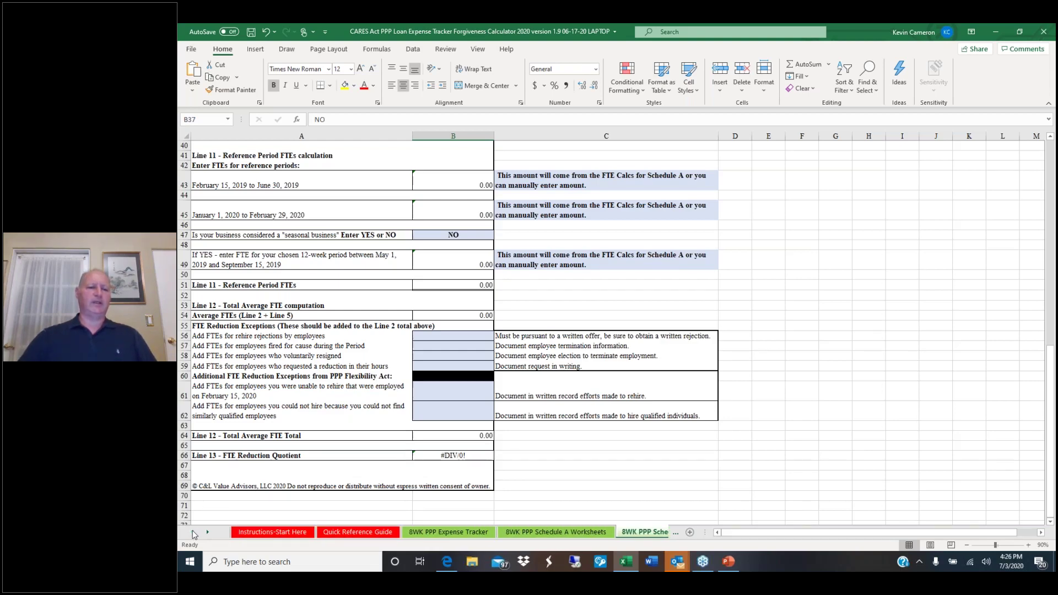
{"action": "left_click", "coordinate": [270, 531]}
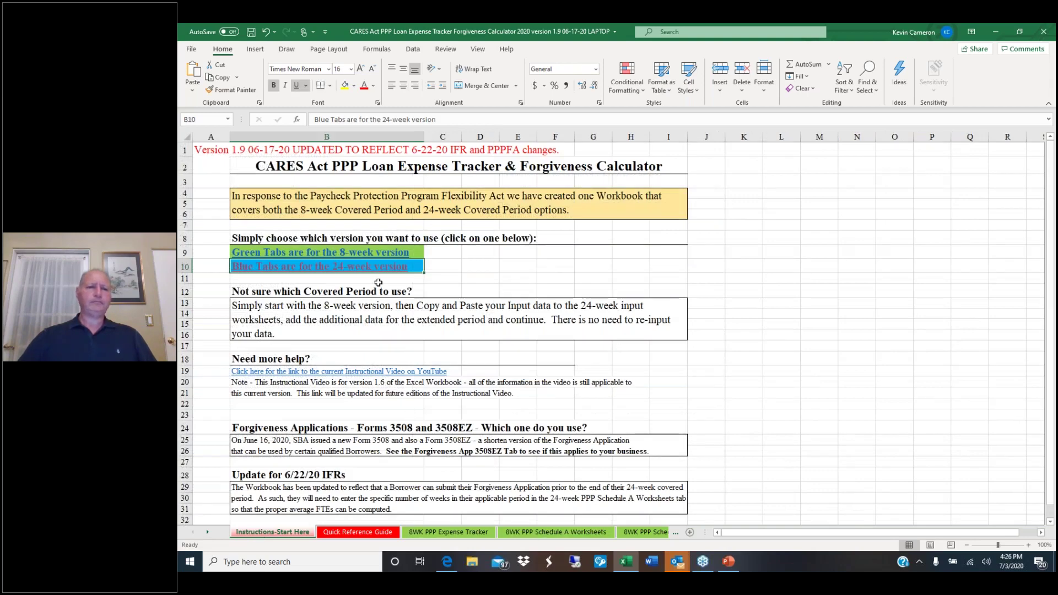
{"action": "left_click", "coordinate": [373, 268]}
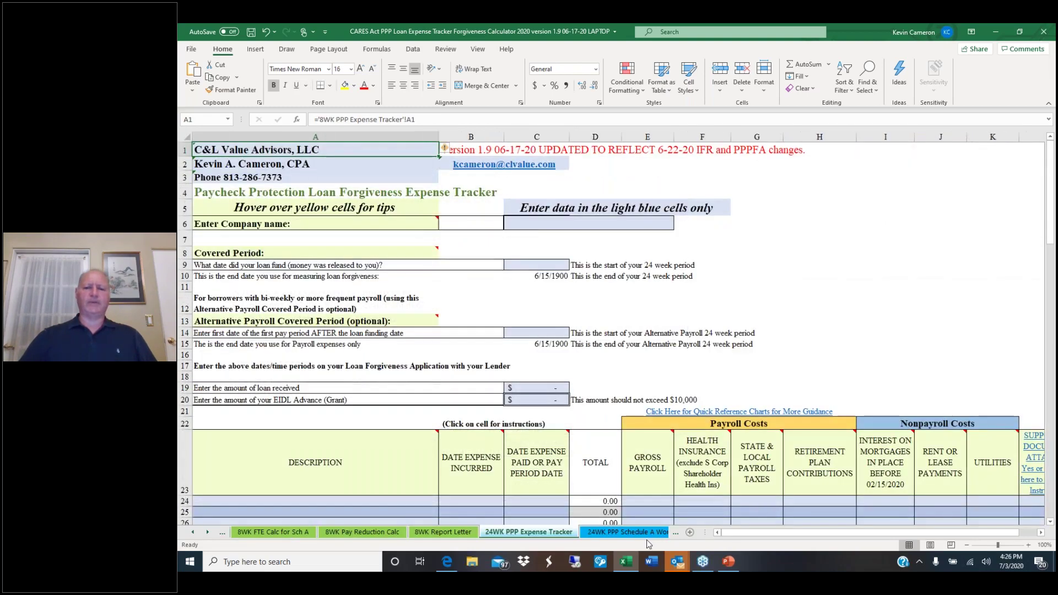
Step: Open the 24WK Forgiveness App 3508 sheet and inspect the Line 7 FTE Reduction Quotient formula
{"action": "left_click", "coordinate": [644, 532]}
{"action": "left_click", "coordinate": [631, 532]}
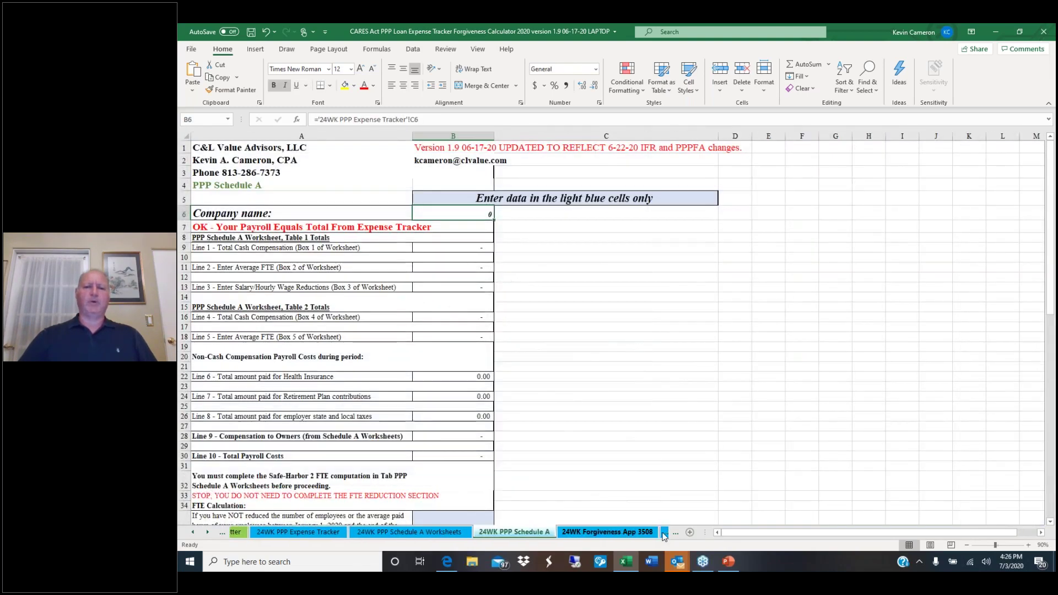
{"action": "left_click", "coordinate": [626, 532]}
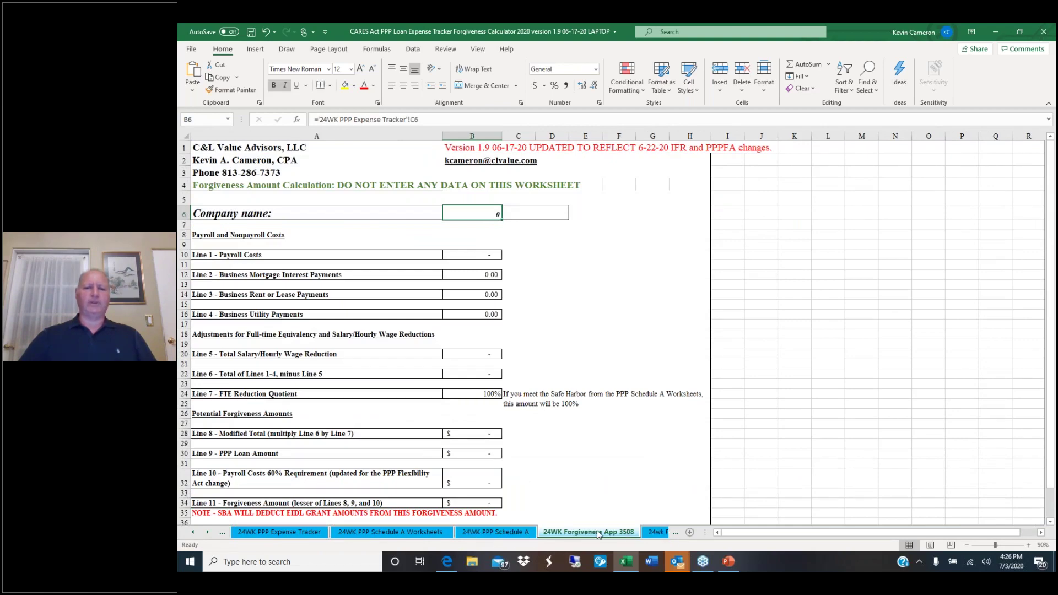
{"action": "left_click", "coordinate": [470, 395]}
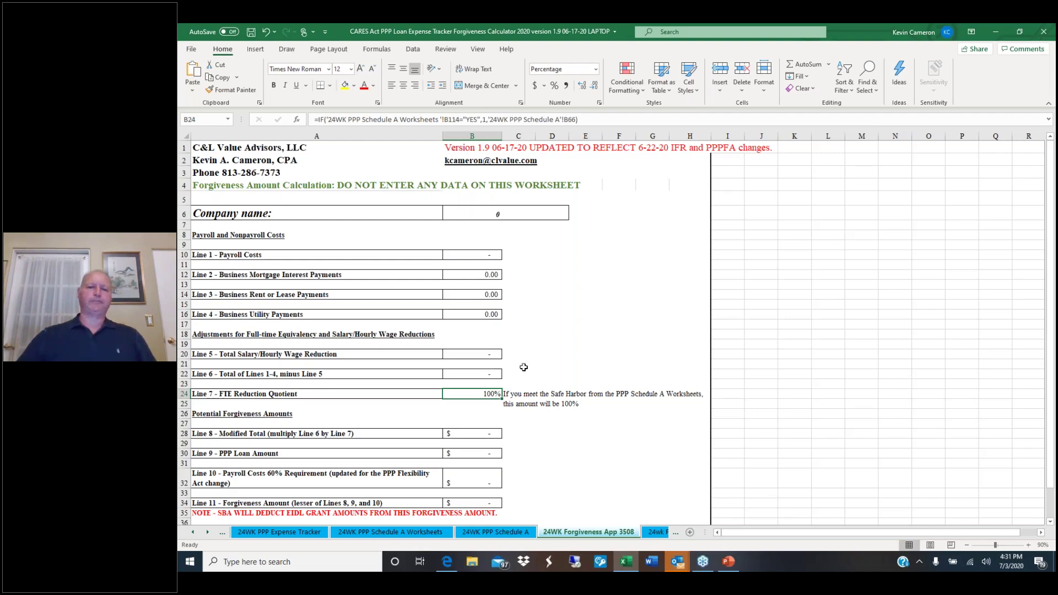
Step: View the first qualifying question on 24wk Forgiveness App 3508EZ and the no-employee-reduction question in row 35 of 24WK PPP Schedule A
{"action": "left_click", "coordinate": [655, 532]}
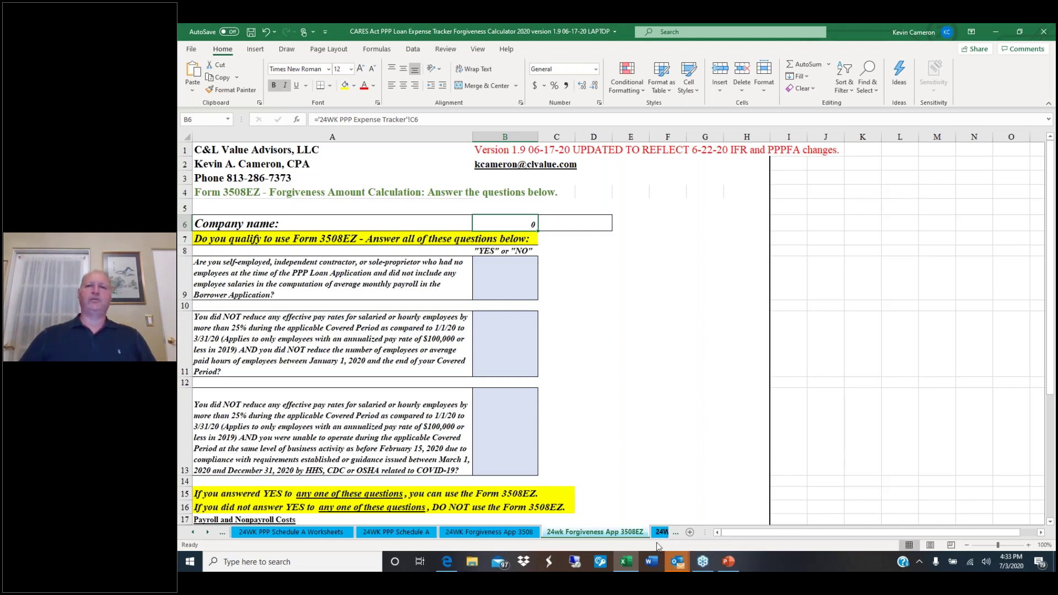
{"action": "left_click", "coordinate": [499, 281]}
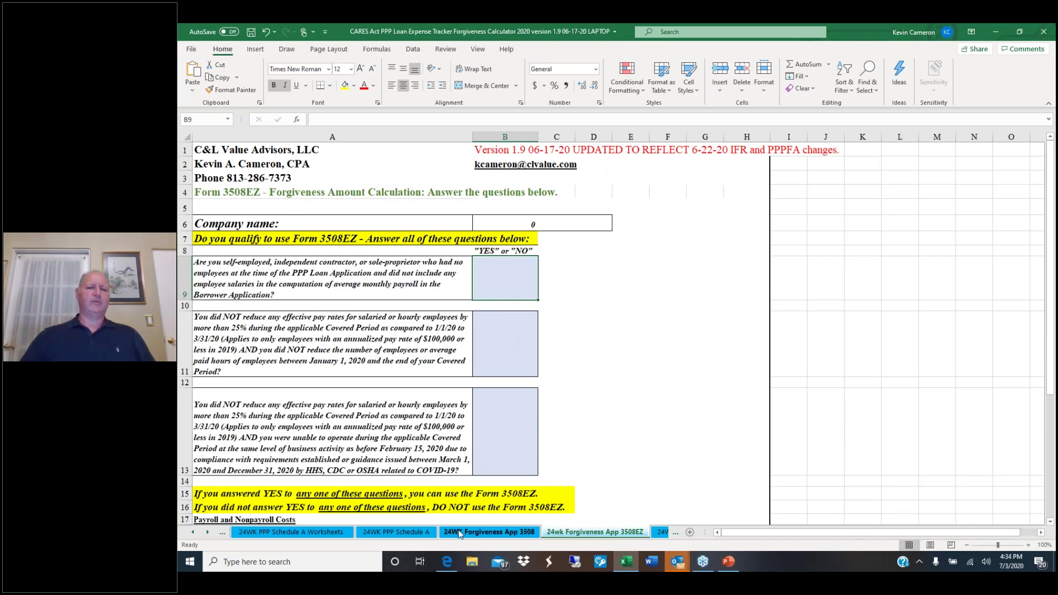
{"action": "left_click", "coordinate": [395, 532]}
{"action": "scroll", "coordinate": [438, 471], "scroll_direction": "down", "scroll_amount": 6}
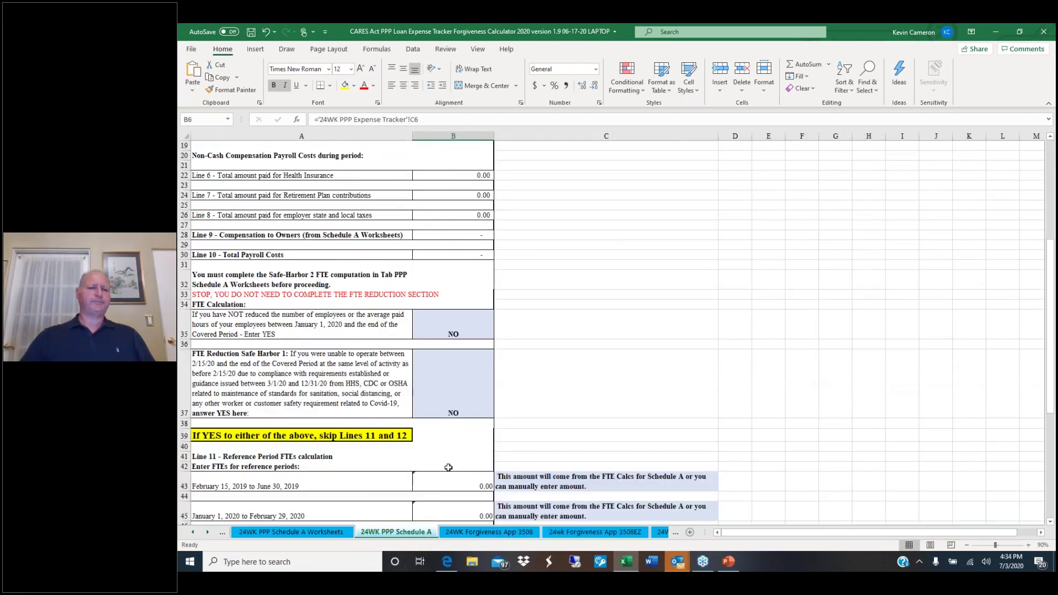
{"action": "left_click", "coordinate": [356, 326]}
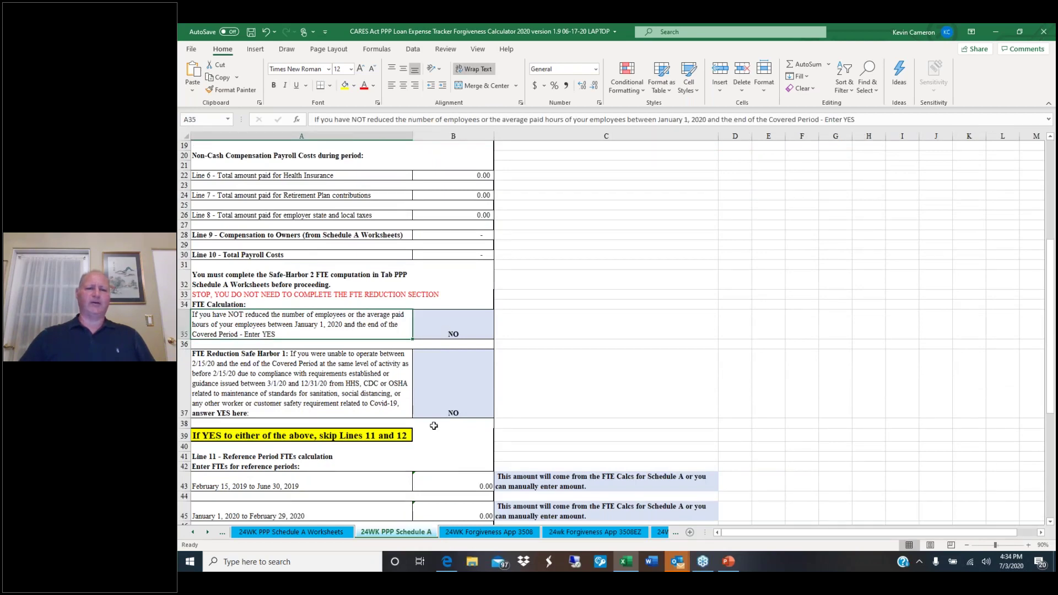
Step: Return to the 24wk Forgiveness App 3508EZ sheet and examine the second and third qualifying questions with their answer cells
{"action": "left_click", "coordinate": [589, 531]}
{"action": "left_click", "coordinate": [347, 344]}
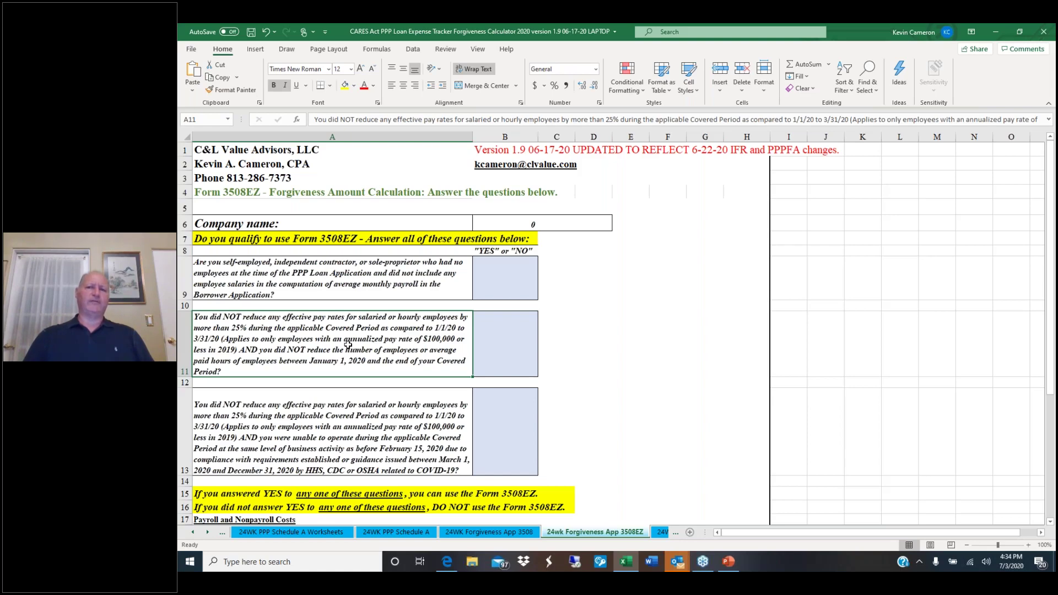
{"action": "left_click", "coordinate": [494, 342]}
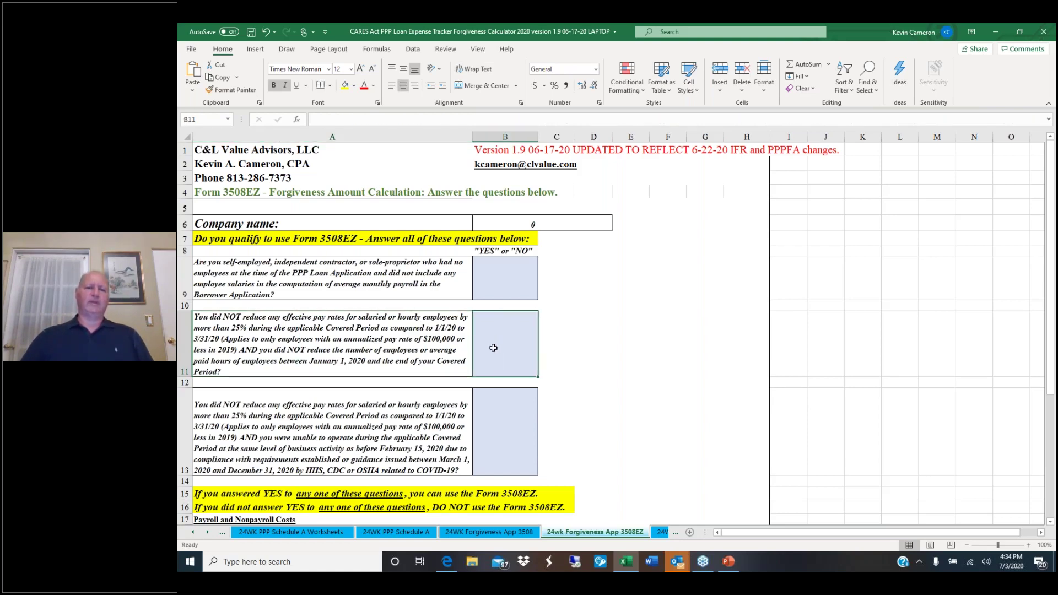
{"action": "scroll", "coordinate": [493, 348], "scroll_direction": "down", "scroll_amount": 1}
{"action": "left_click", "coordinate": [440, 380]}
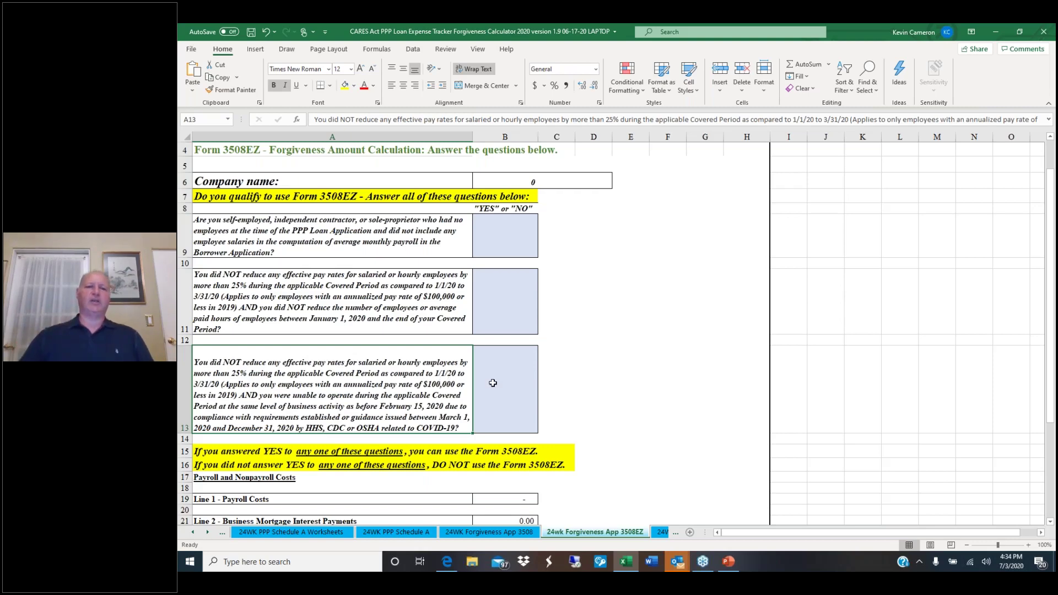
{"action": "left_click", "coordinate": [496, 384]}
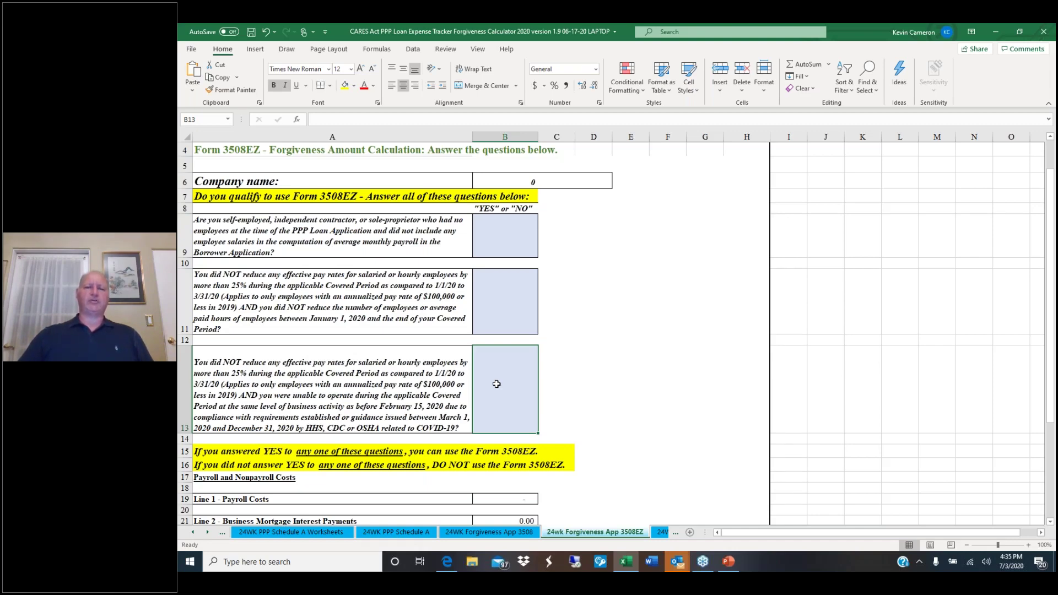
Step: Review the payroll and nonpayroll cost lines and the potential forgiveness amounts on the 3508EZ sheet
{"action": "scroll", "coordinate": [496, 384], "scroll_direction": "down", "scroll_amount": 2}
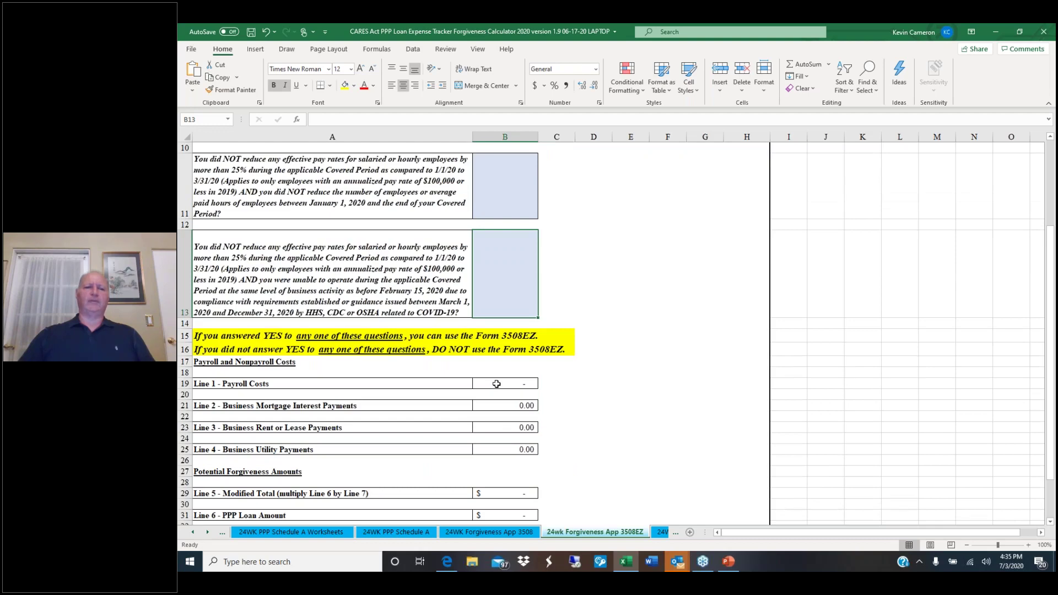
{"action": "scroll", "coordinate": [496, 384], "scroll_direction": "down", "scroll_amount": 1}
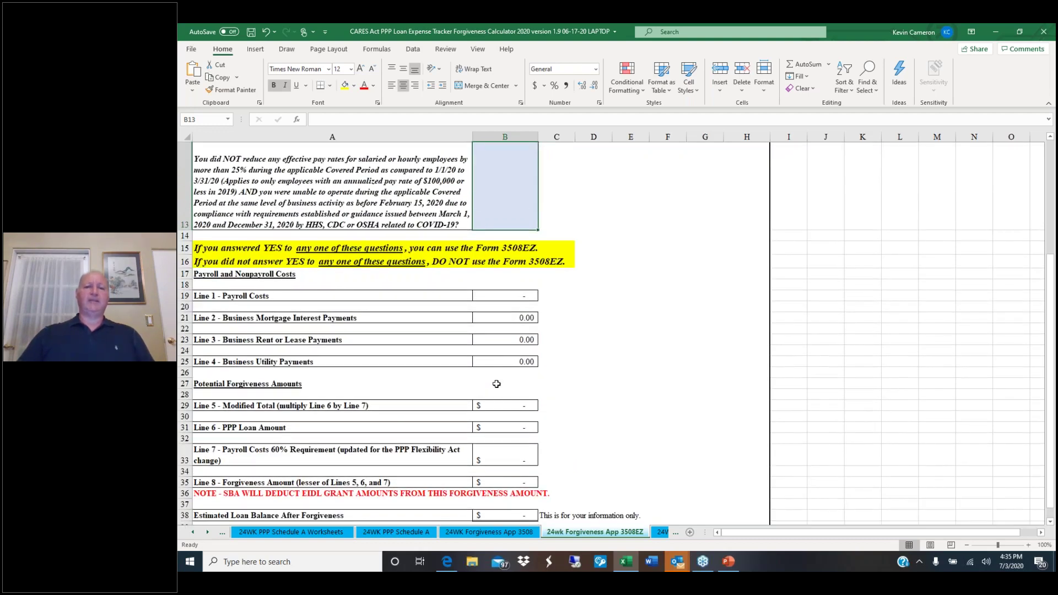
{"action": "scroll", "coordinate": [496, 384], "scroll_direction": "down", "scroll_amount": 2}
{"action": "scroll", "coordinate": [496, 384], "scroll_direction": "up", "scroll_amount": 1}
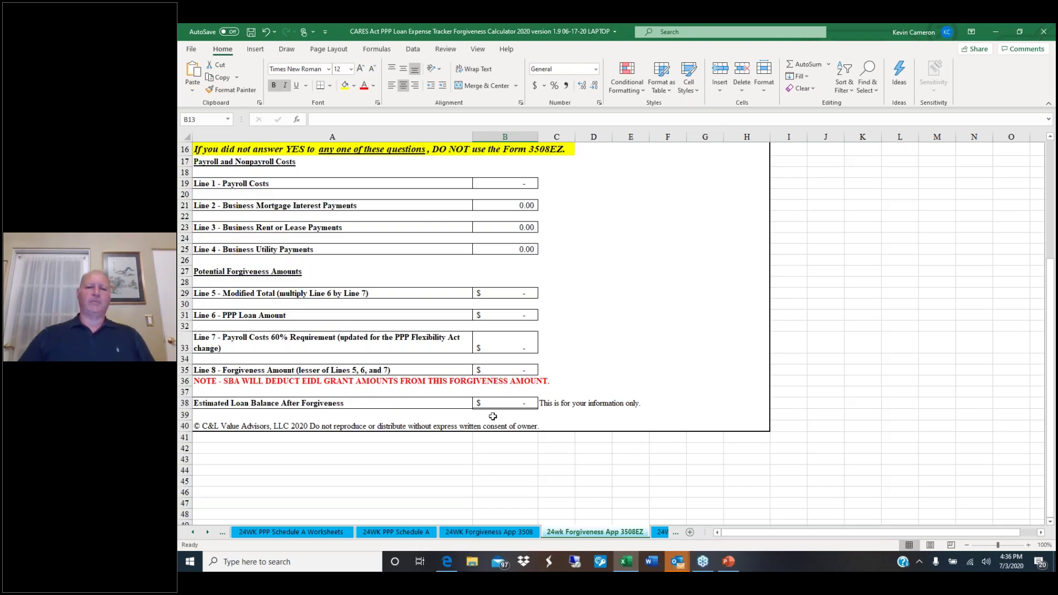
Step: Open the 8WK PPP Expense Tracker sheet and read the cell note on the Retirement Plan Contributions column heading
{"action": "left_click", "coordinate": [318, 532]}
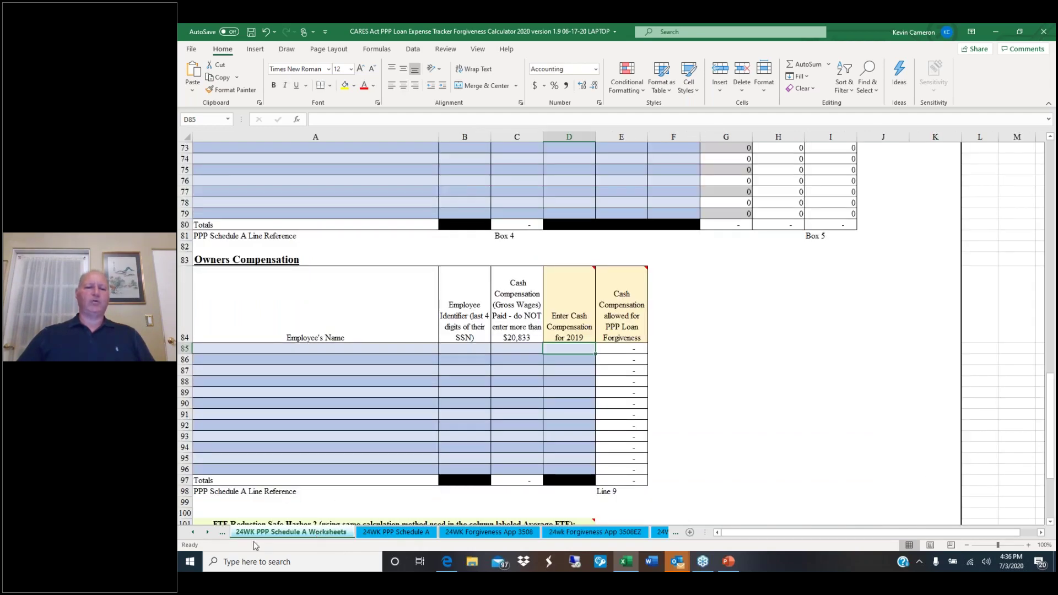
{"action": "left_click", "coordinate": [194, 532]}
{"action": "scroll", "coordinate": [198, 535], "scroll_direction": "down", "scroll_amount": 8}
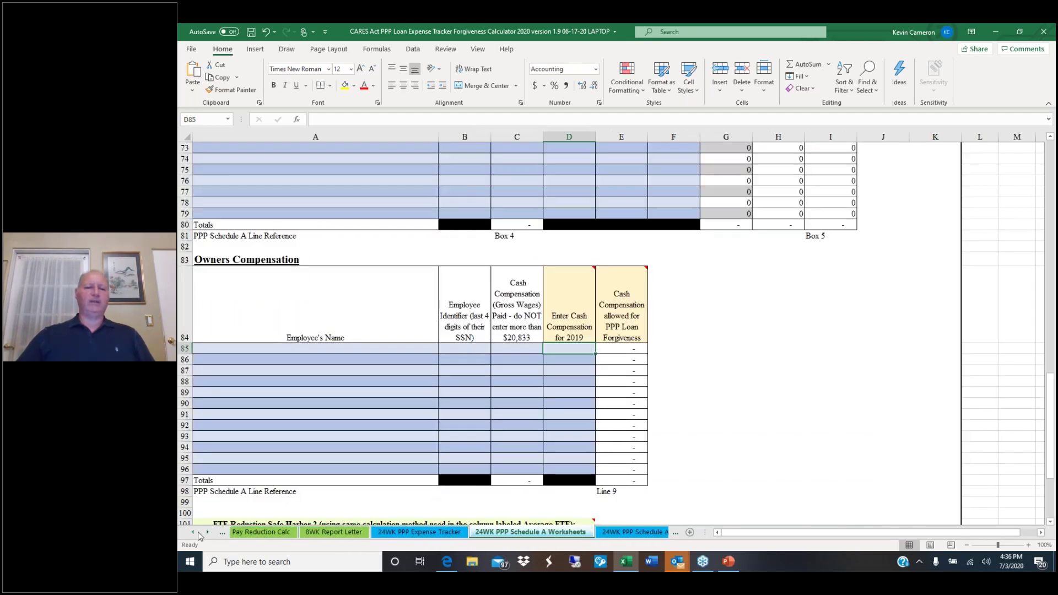
{"action": "scroll", "coordinate": [199, 534], "scroll_direction": "up", "scroll_amount": 3}
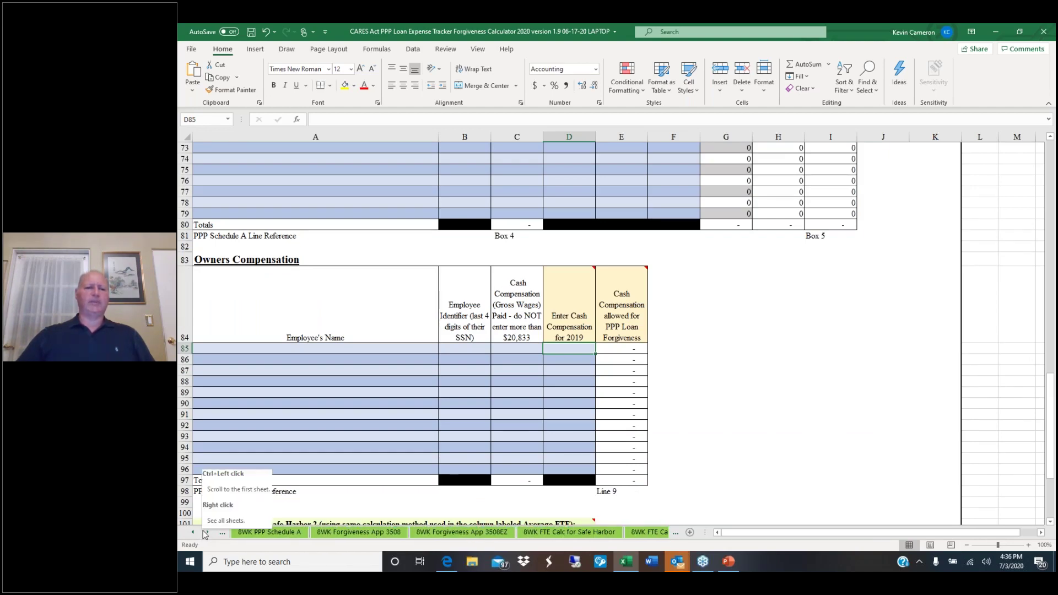
{"action": "scroll", "coordinate": [196, 534], "scroll_direction": "up", "scroll_amount": 6}
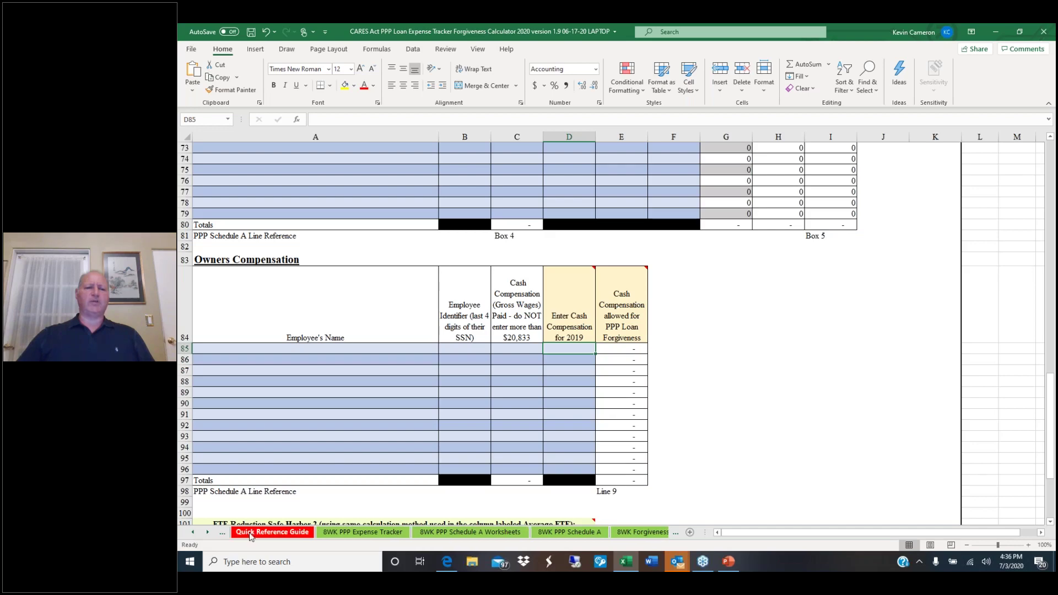
{"action": "left_click", "coordinate": [372, 534]}
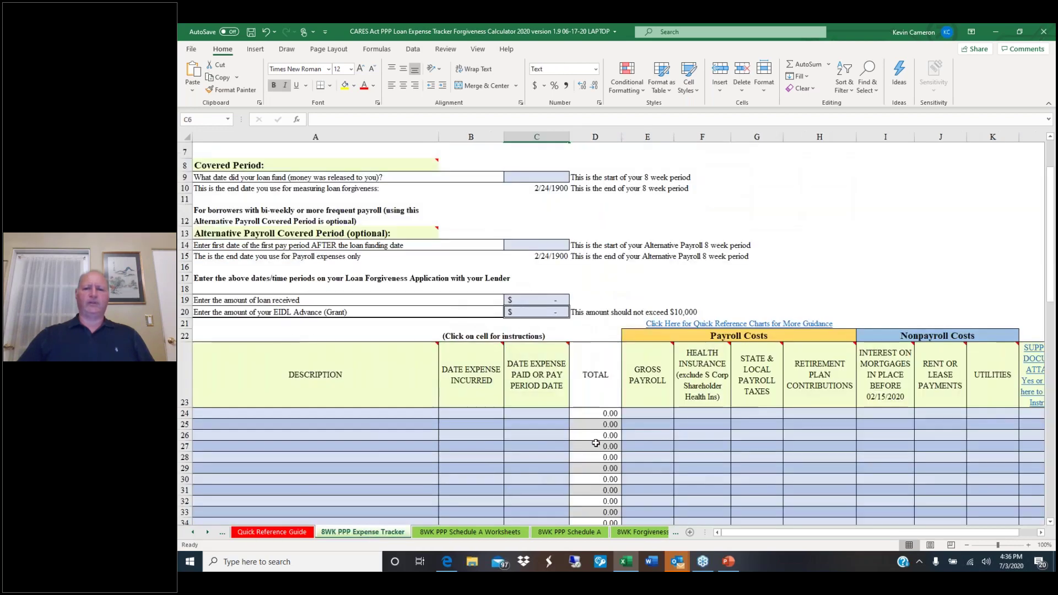
{"action": "mouse_move", "coordinate": [820, 373]}
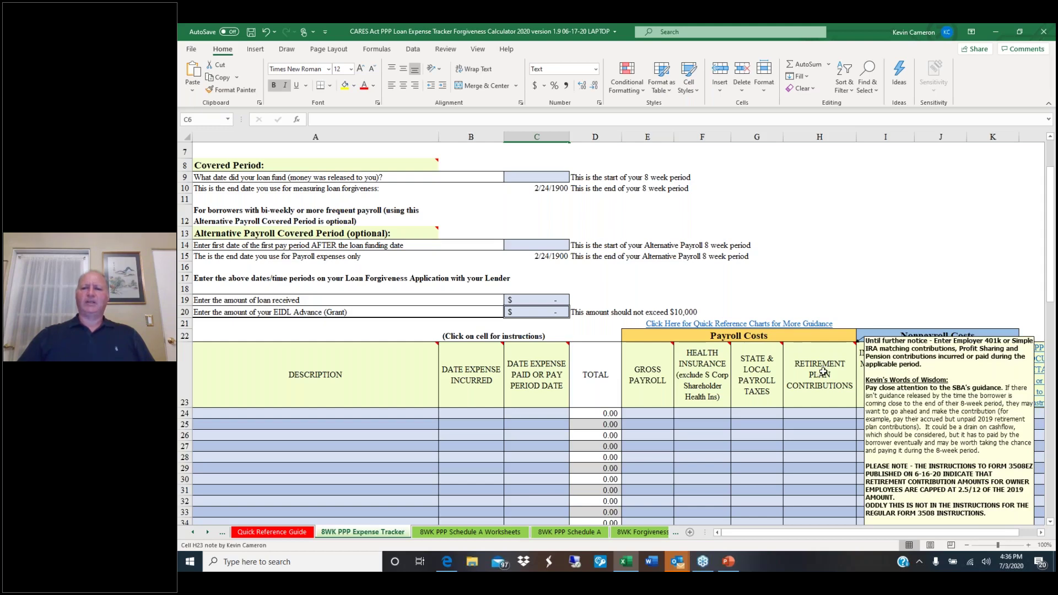
{"action": "scroll", "coordinate": [661, 408], "scroll_direction": "right", "scroll_amount": 3}
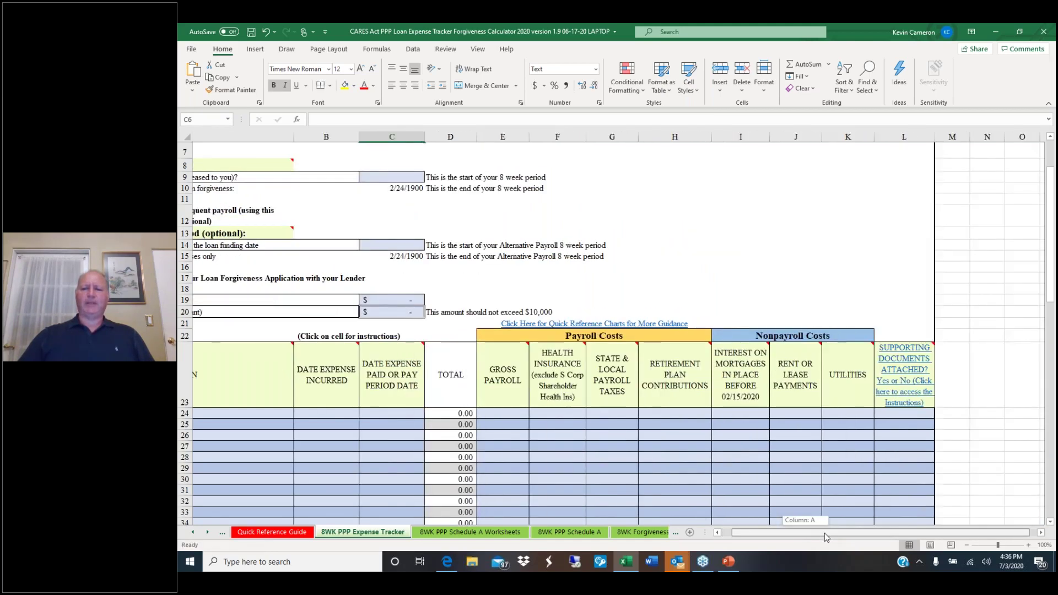
{"action": "scroll", "coordinate": [573, 358], "scroll_direction": "down", "scroll_amount": 1}
{"action": "mouse_move", "coordinate": [582, 333]}
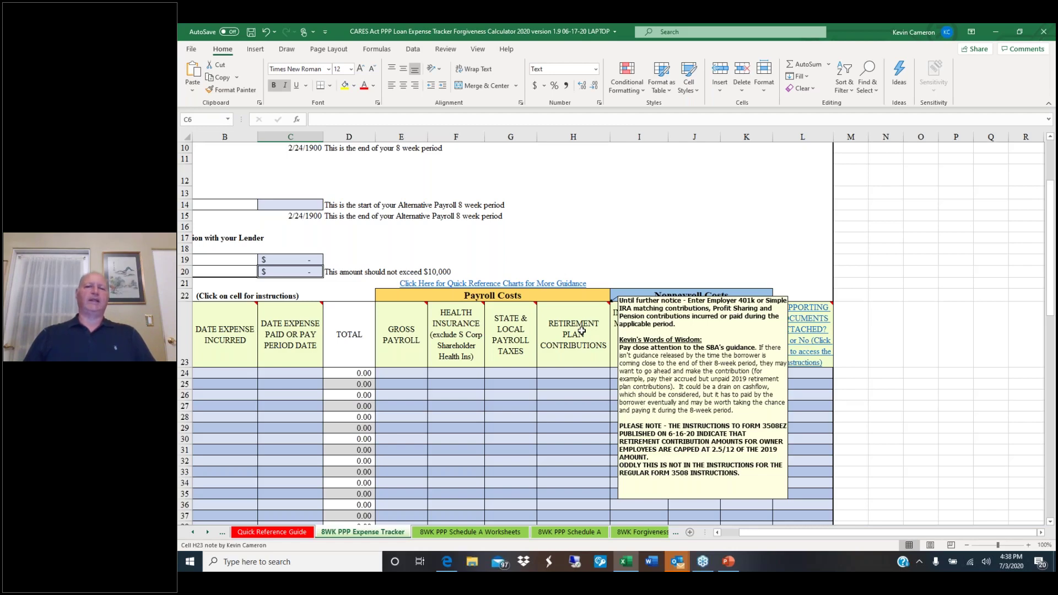
Step: Switch to the PPP Excel presentation in PowerPoint and start the slide show from slide 7
{"action": "left_click", "coordinate": [727, 562]}
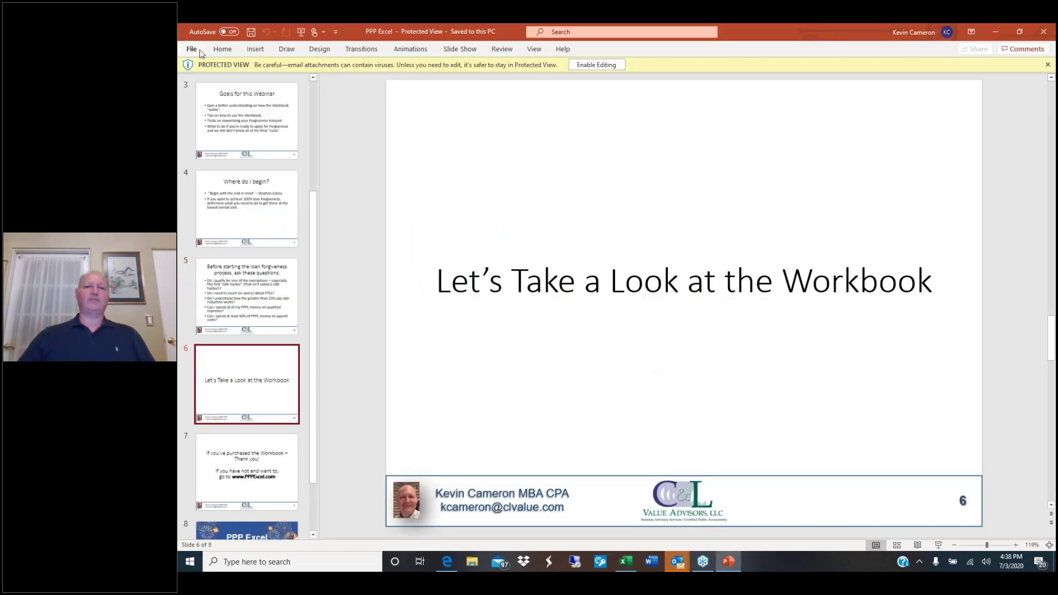
{"action": "left_click", "coordinate": [457, 51]}
{"action": "left_click", "coordinate": [259, 467]}
{"action": "left_click", "coordinate": [231, 76]}
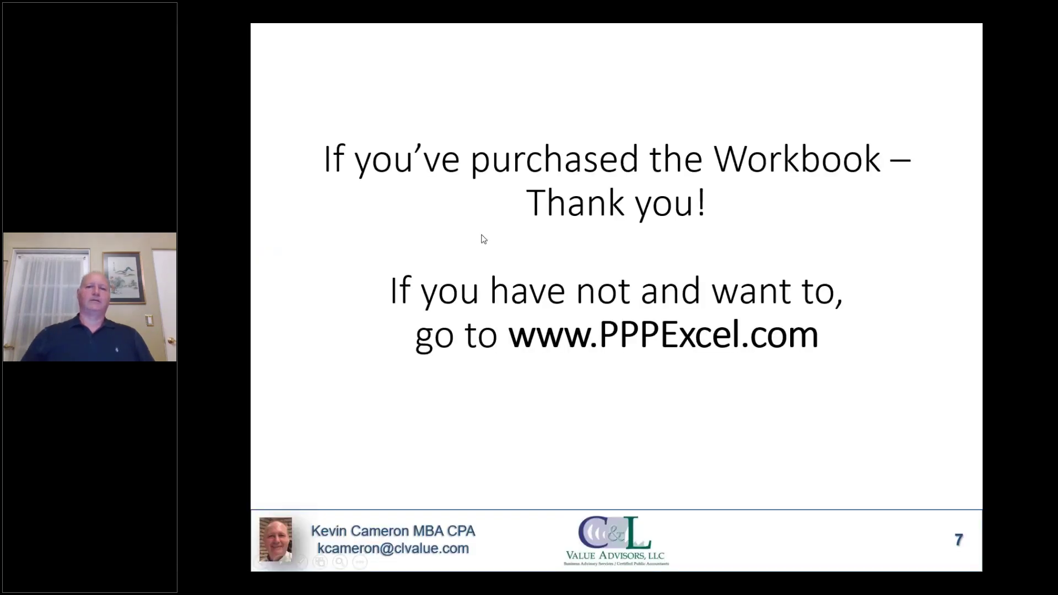